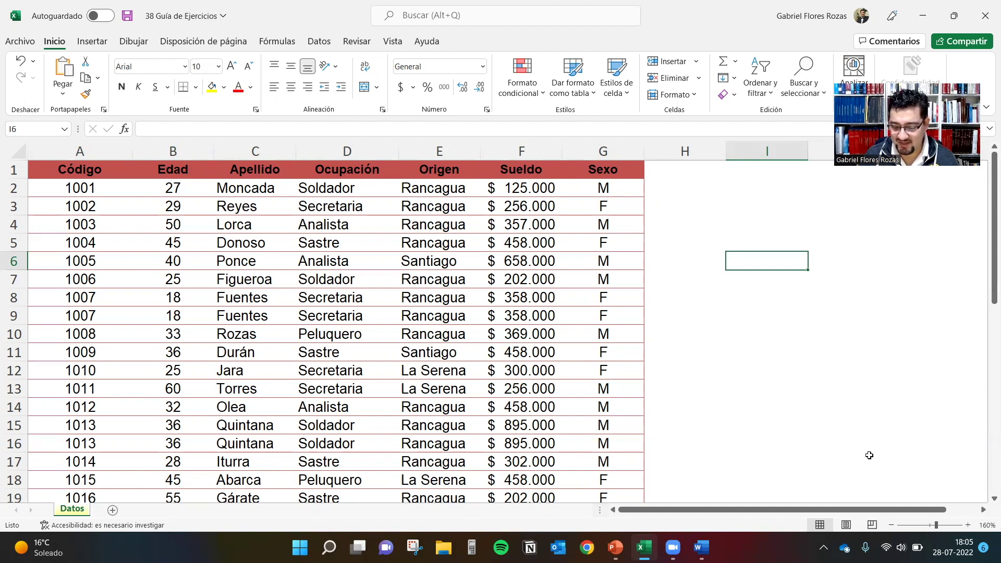
Step: Look through the employee records on the Datos sheet from the header row down to the last record
click(968, 525)
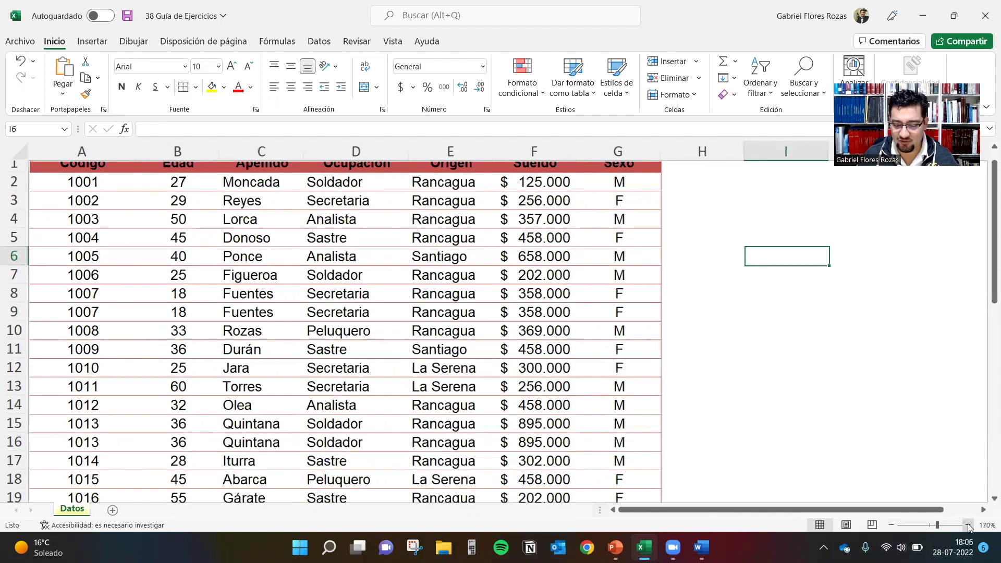
click(968, 525)
drag(986, 261, 965, 203)
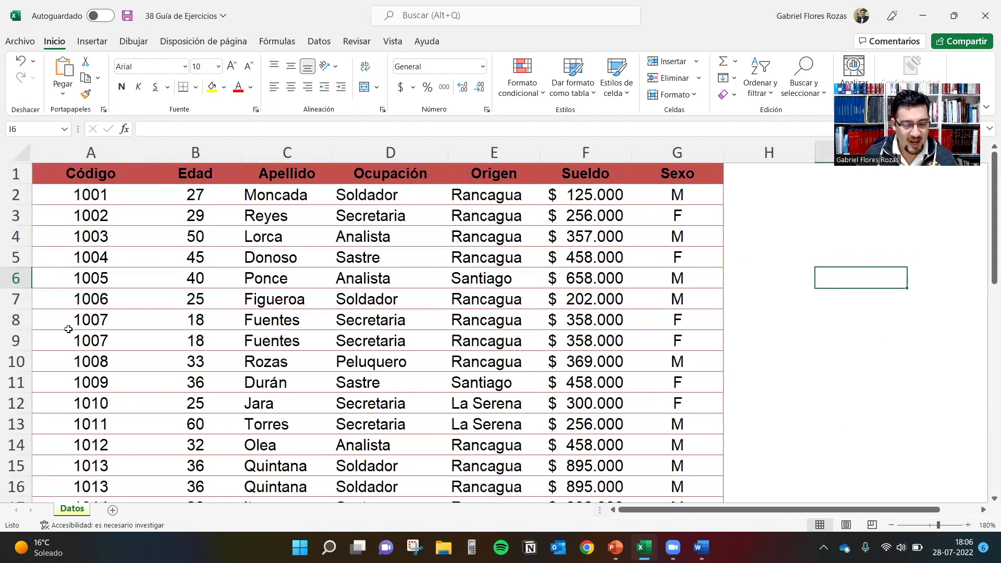
drag(68, 175, 608, 526)
drag(608, 458, 700, 462)
click(787, 339)
drag(986, 371, 986, 371)
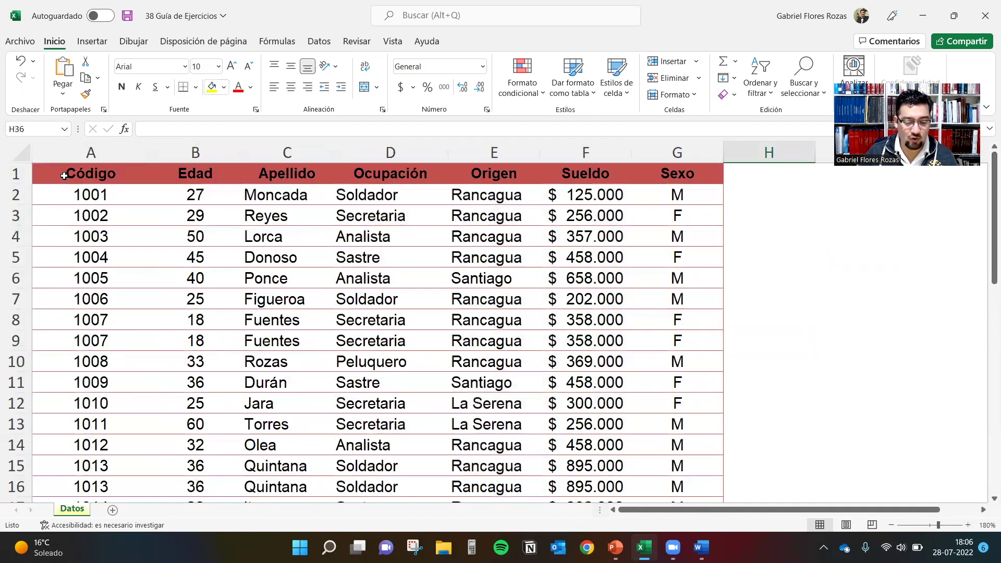
drag(64, 176, 690, 369)
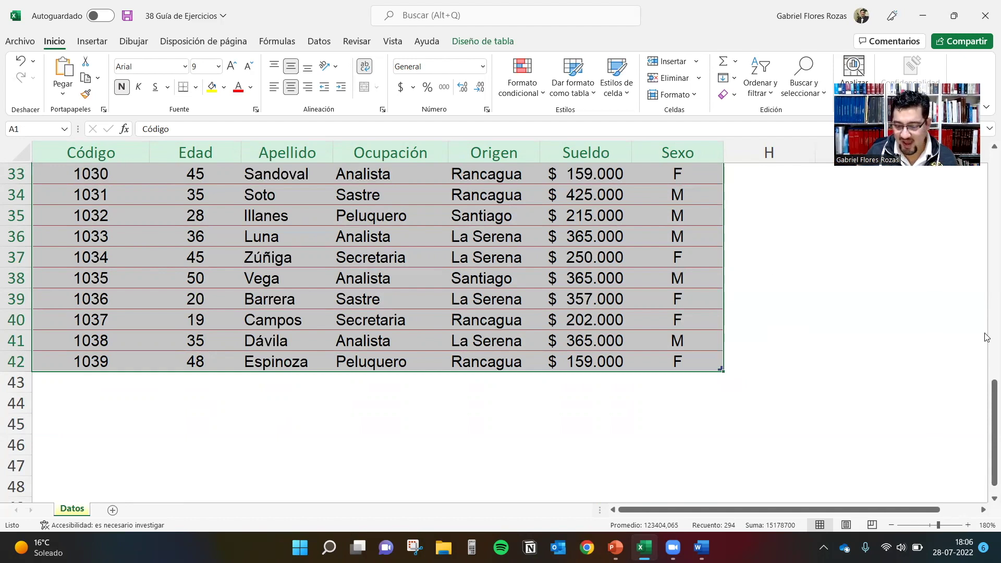
drag(988, 396, 984, 192)
Step: Insert a pivot chart from the whole data table A1:G42 (Tabla1) on a new worksheet
click(62, 171)
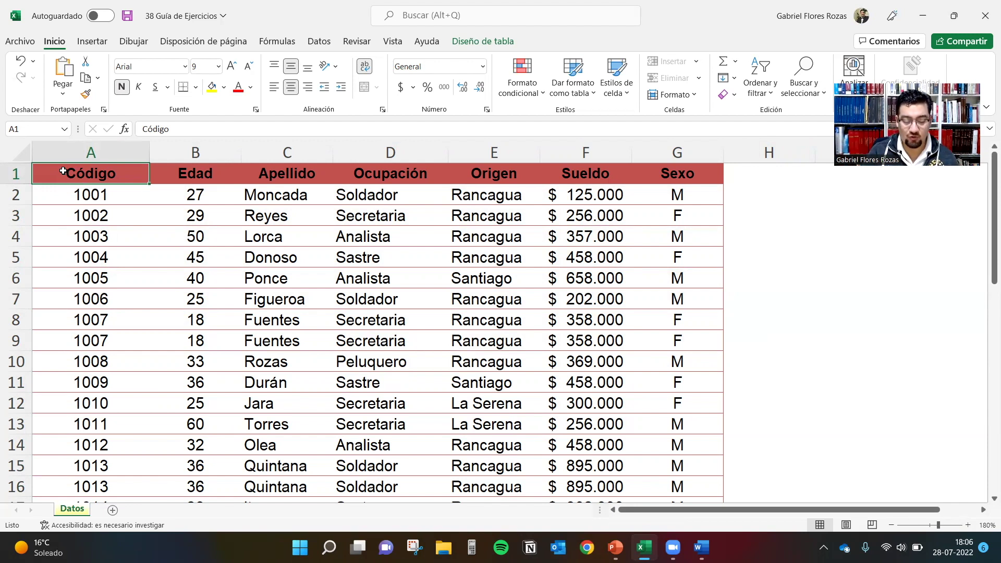
key(ctrl+shift+End)
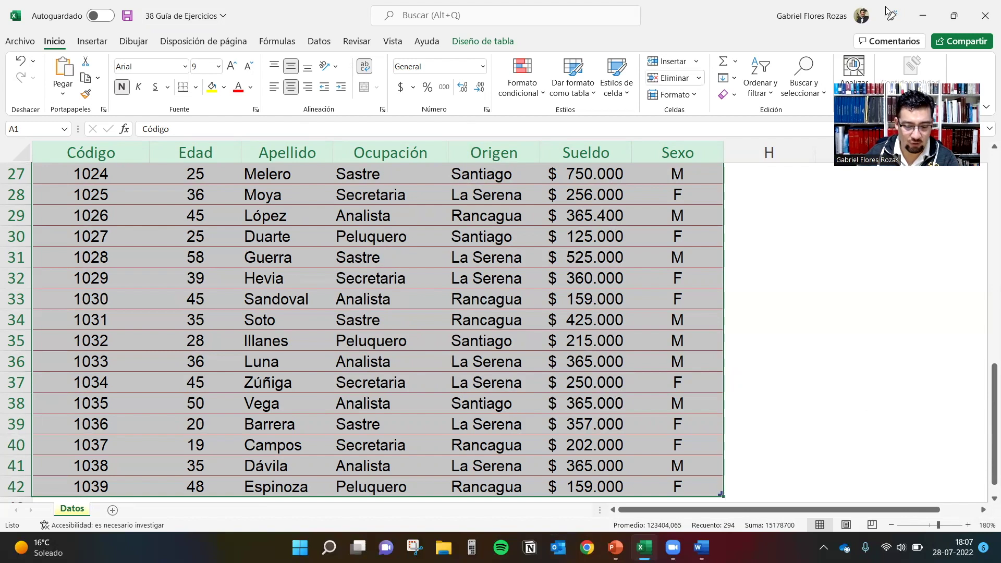
click(95, 41)
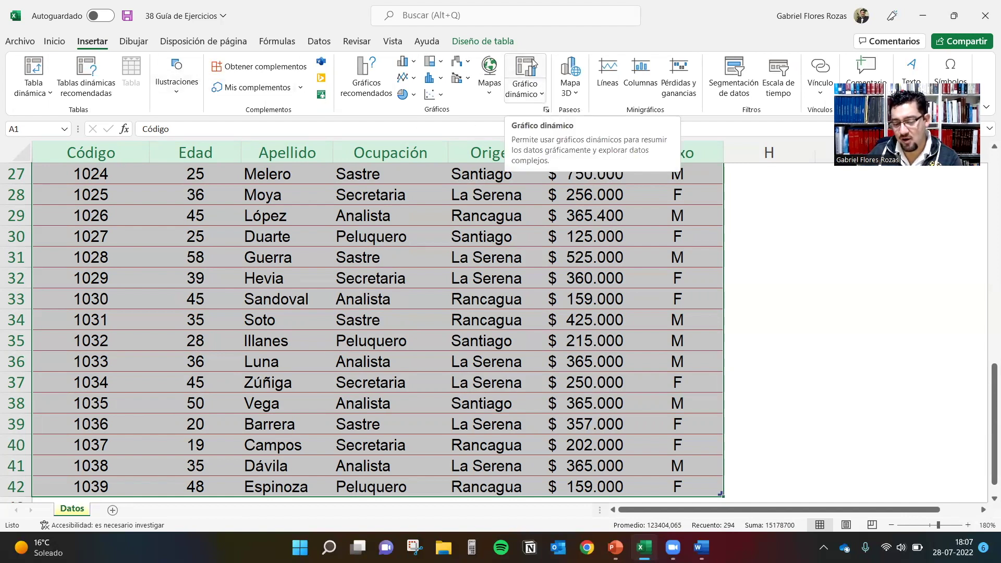
click(539, 96)
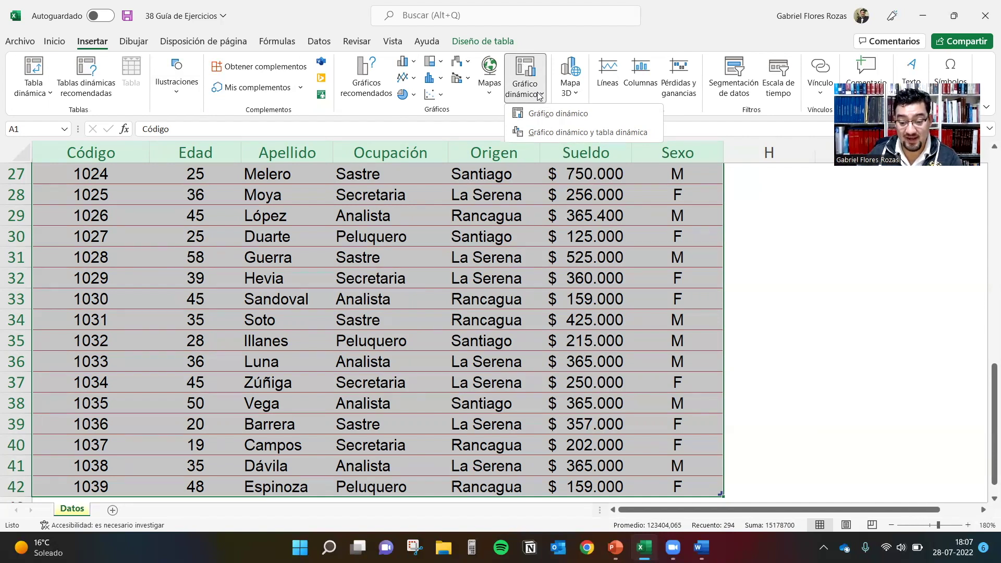
click(599, 114)
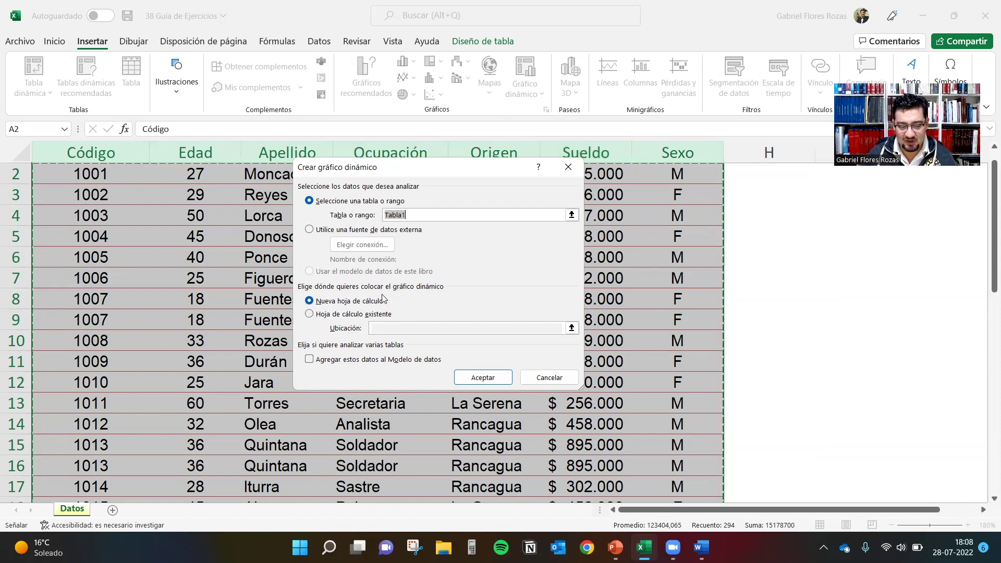
click(309, 314)
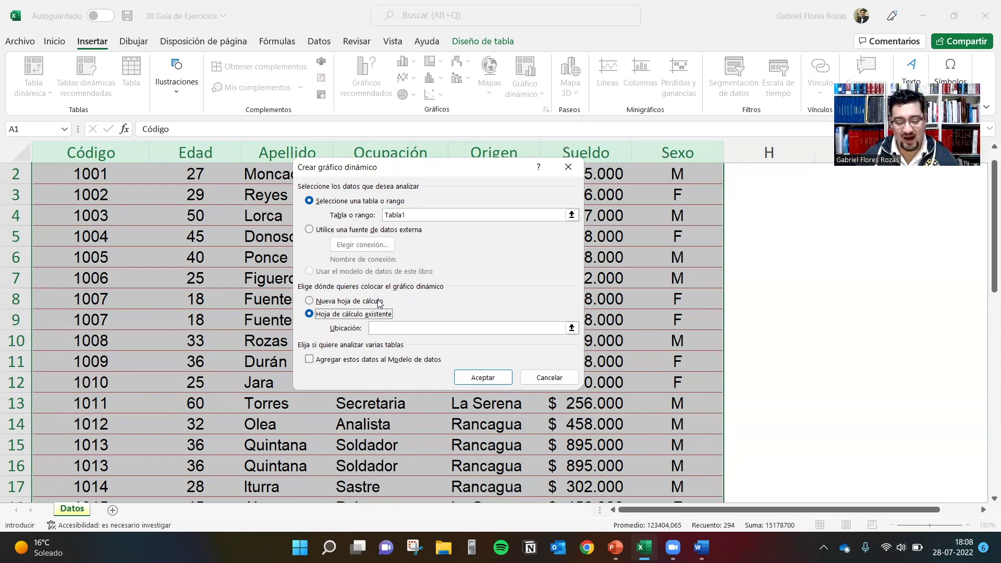
click(309, 301)
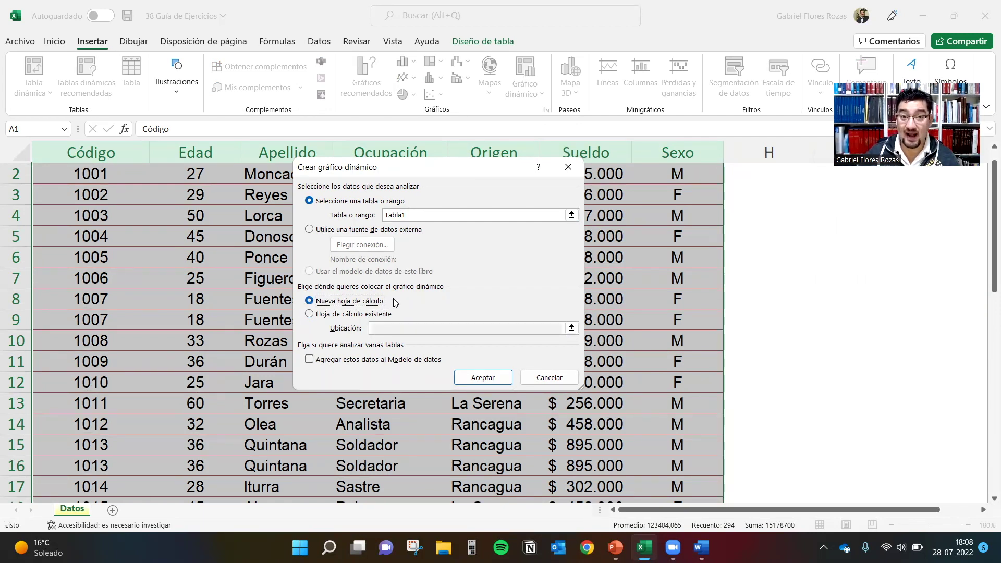
click(487, 379)
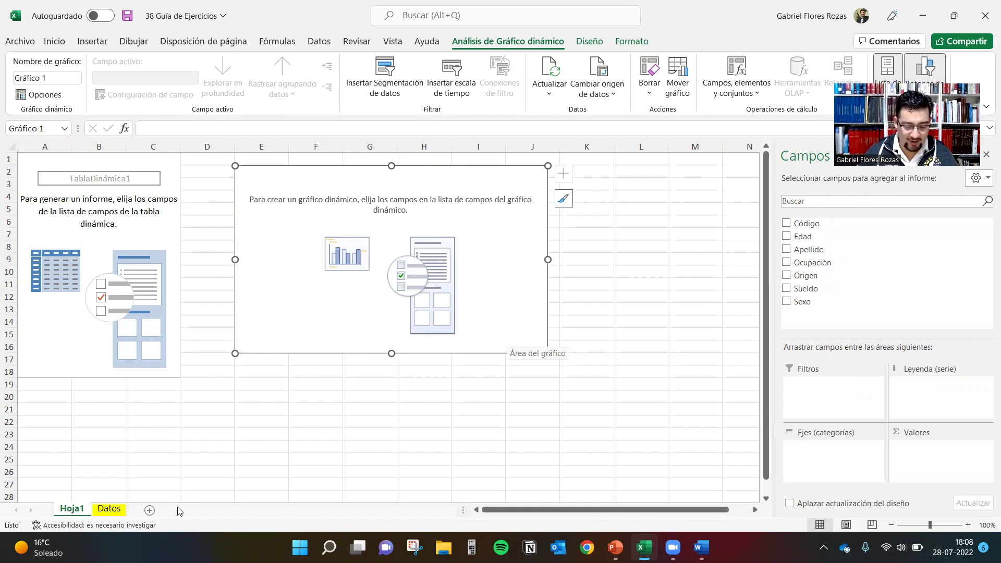
Step: Rename the pivot chart's new worksheet as "Análisis de Datos"
click(76, 509)
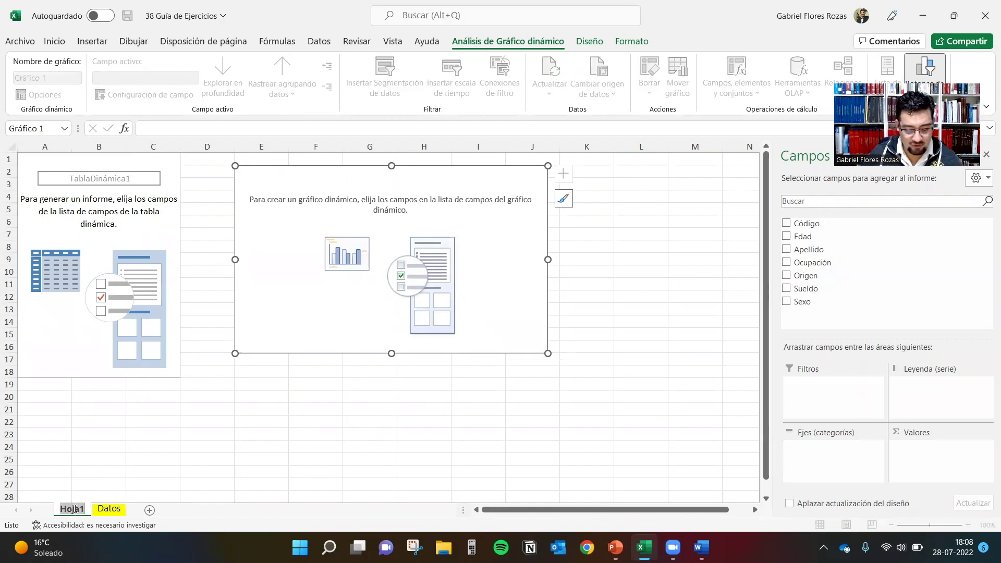
text(Análisis de Datos)
key(Return)
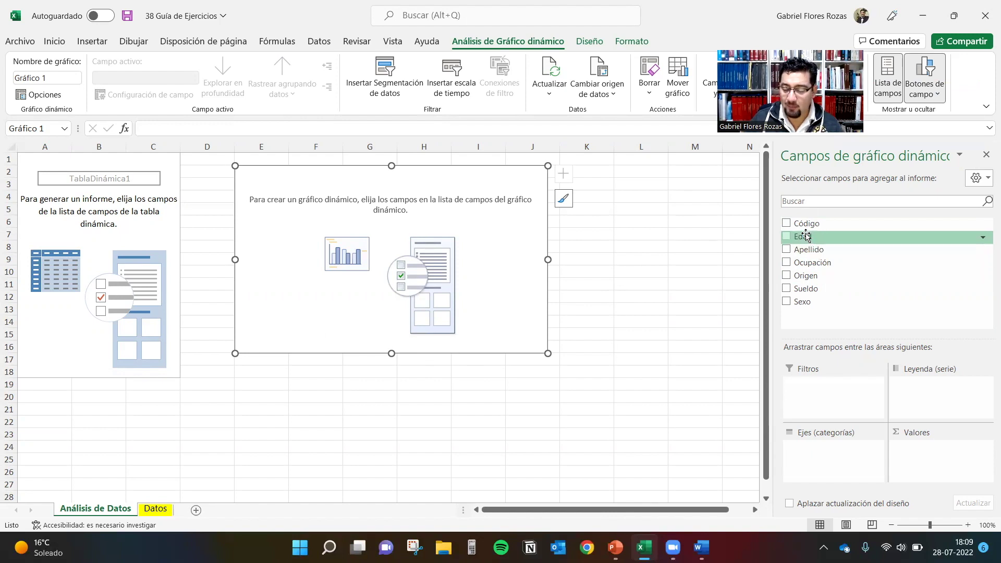
Step: Set up the pivot chart with Sexo as the axis category and the count of Apellido as its values
click(786, 250)
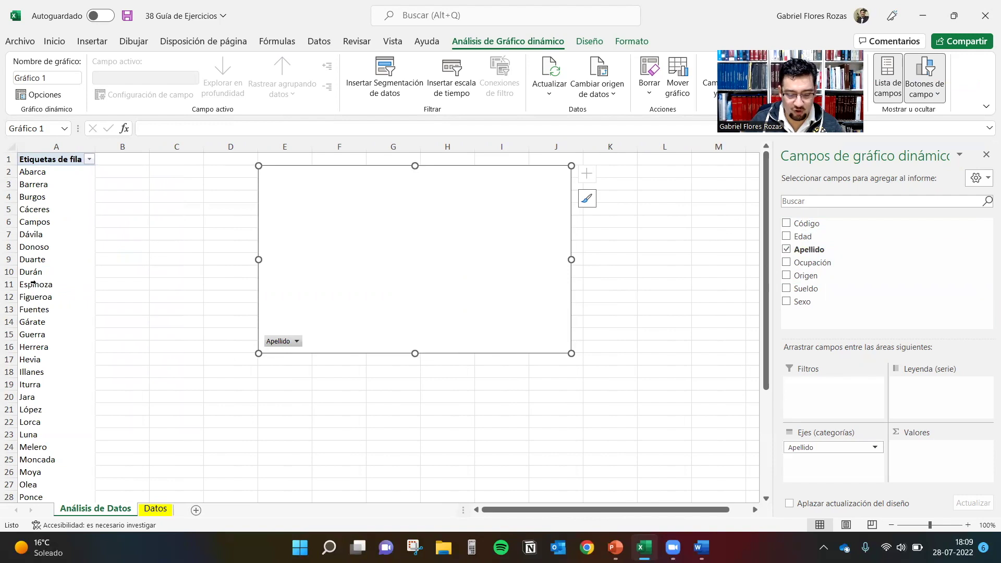
click(786, 302)
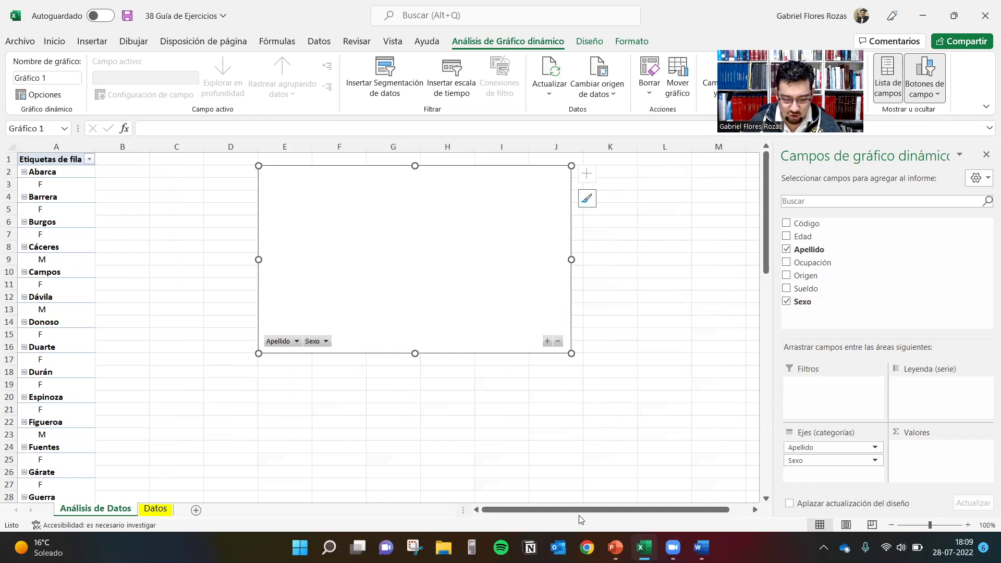
drag(766, 250, 766, 266)
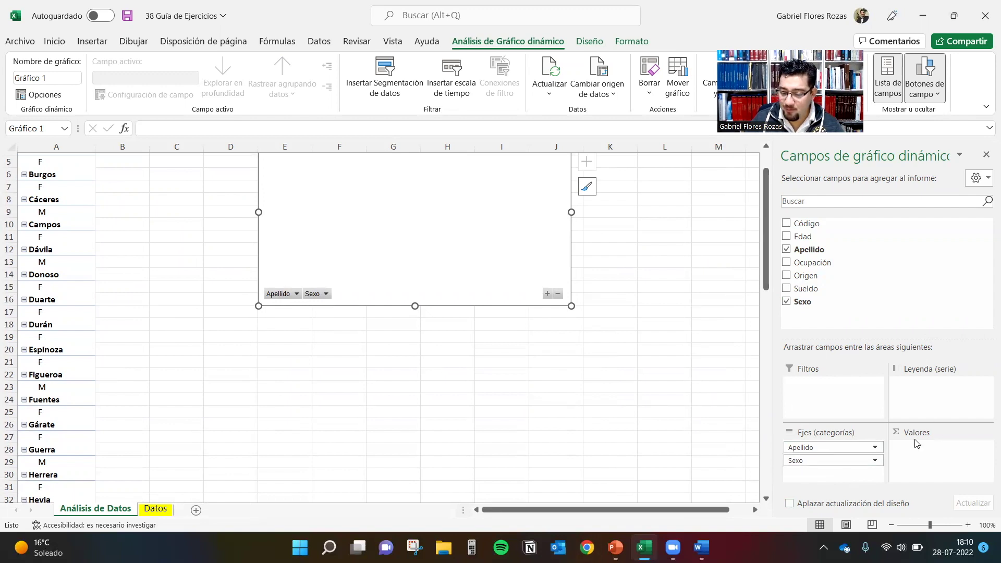
drag(816, 449, 917, 455)
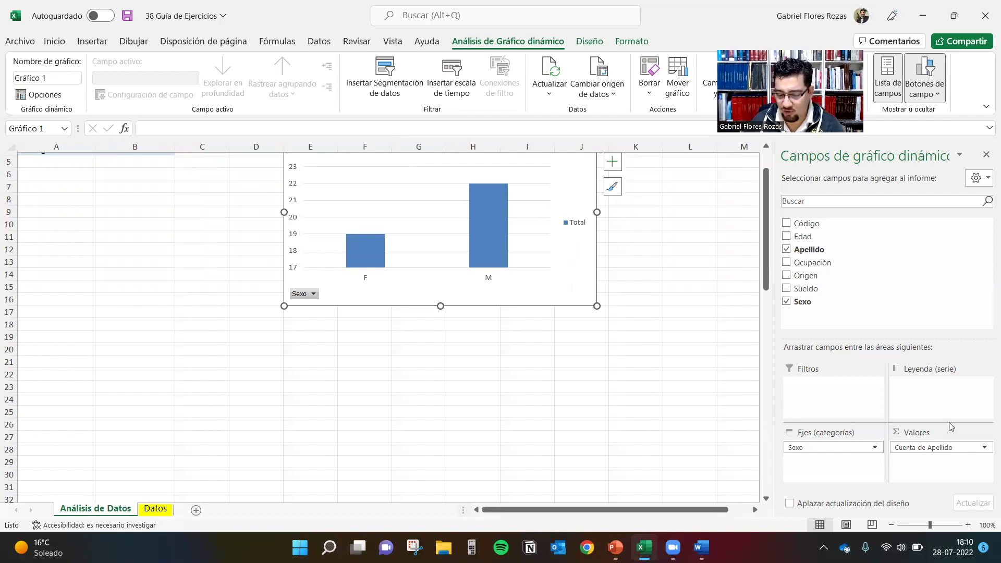
scroll(764, 182, up, 2)
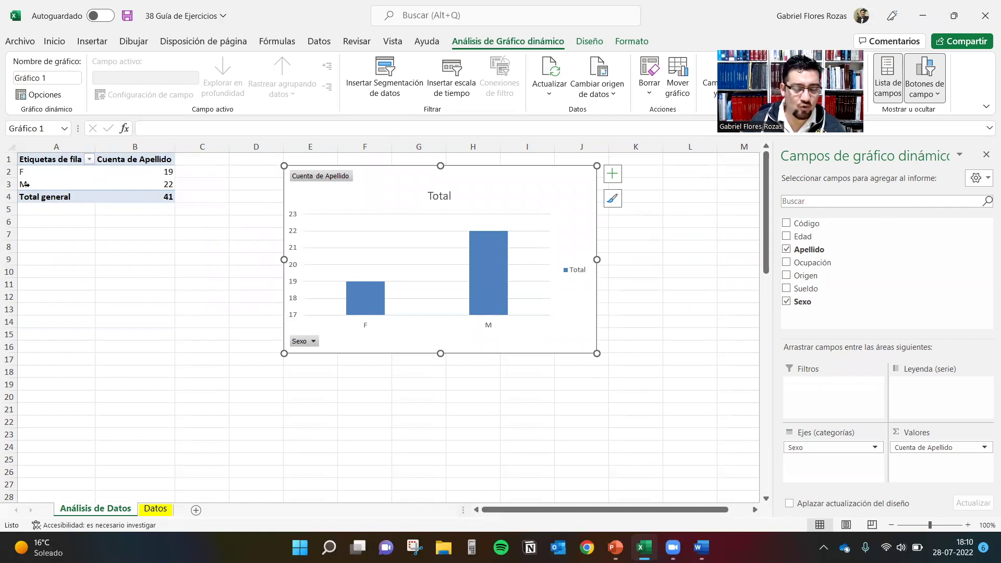
Step: Move the pivot chart closer to the pivot table, starting at about column D
mouse_move(167, 187)
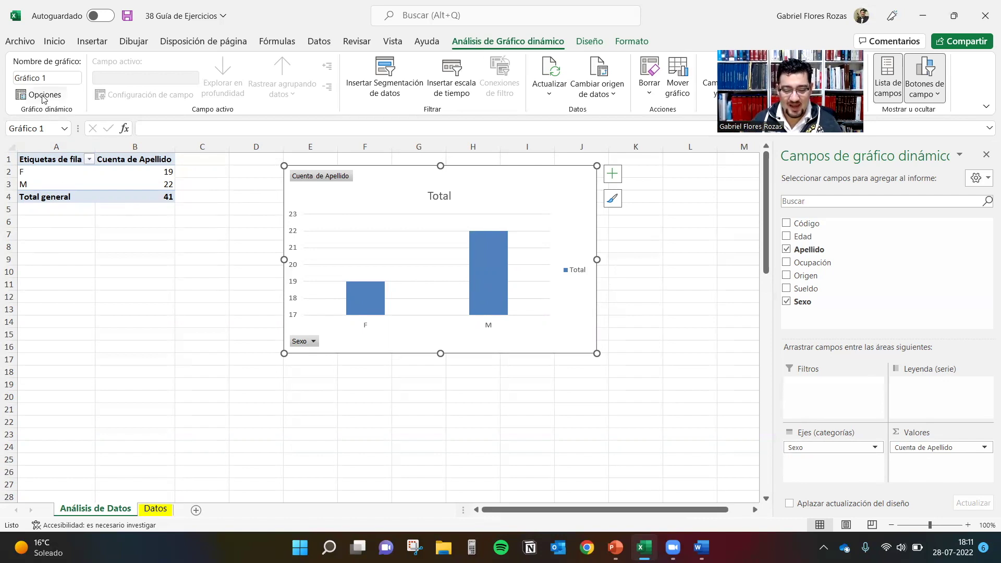
drag(519, 191, 466, 188)
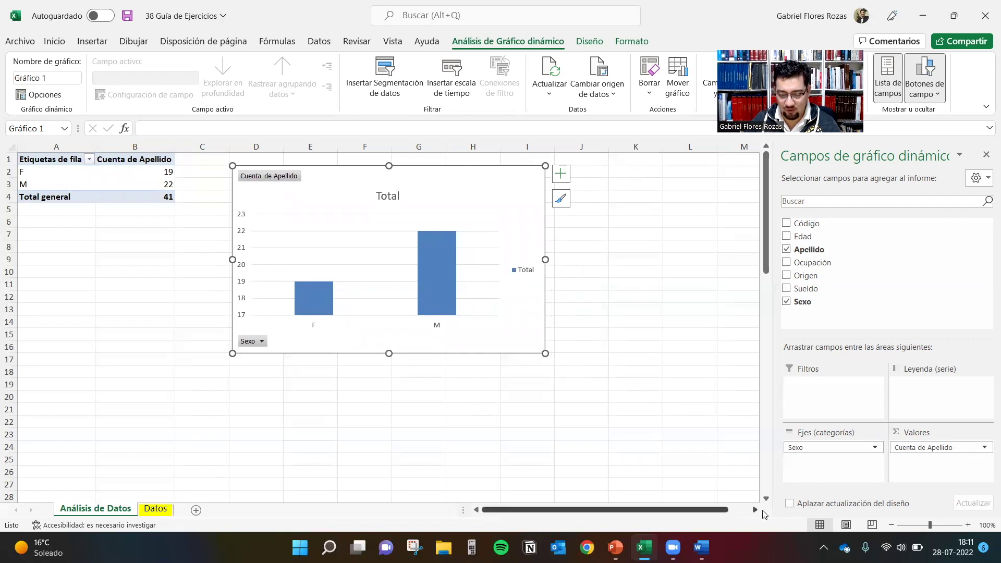
click(967, 525)
click(968, 526)
click(967, 526)
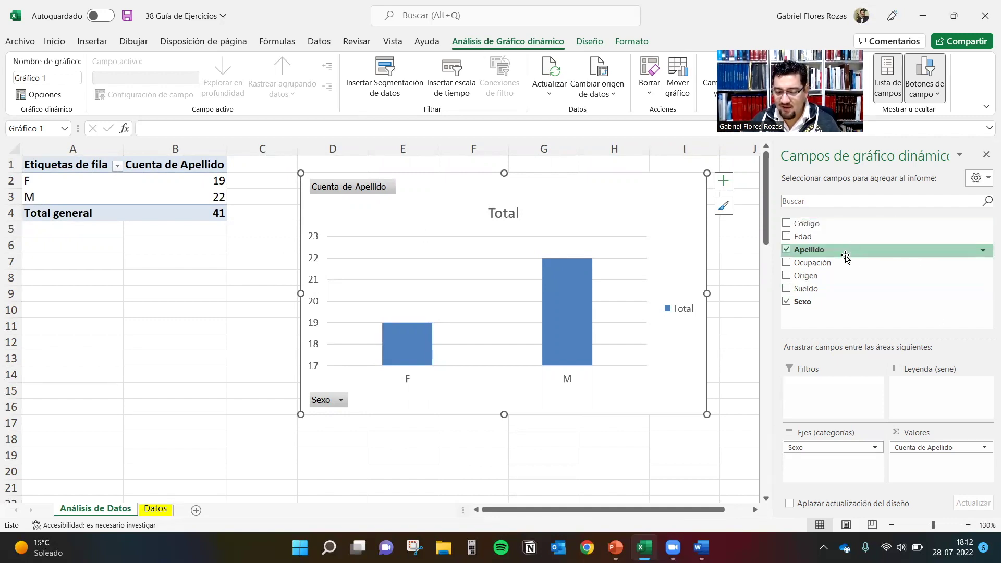
Step: Replace Sexo with Ocupación as the pivot chart's axis category and shift the chart closer to the pivot table
click(785, 263)
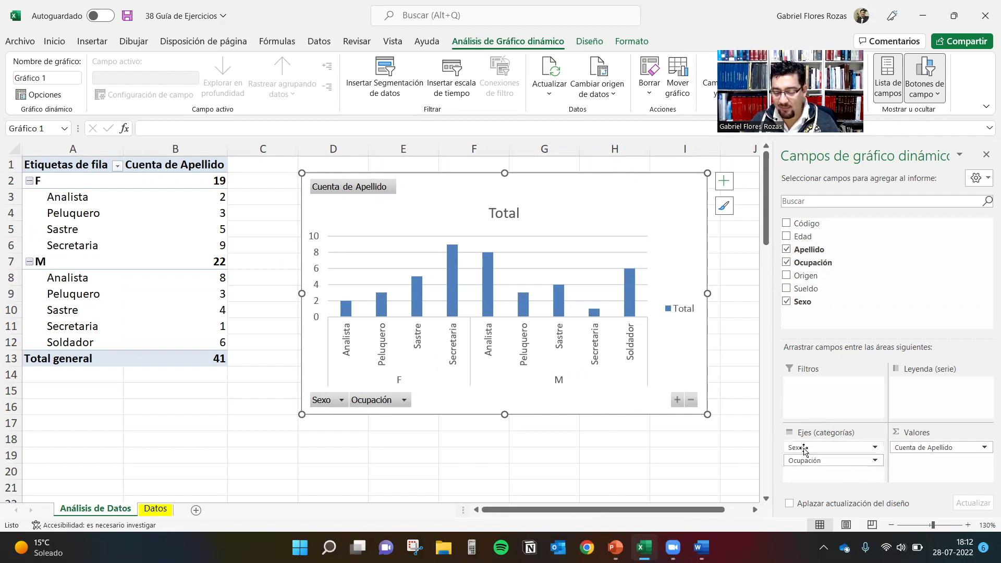
drag(805, 448, 817, 305)
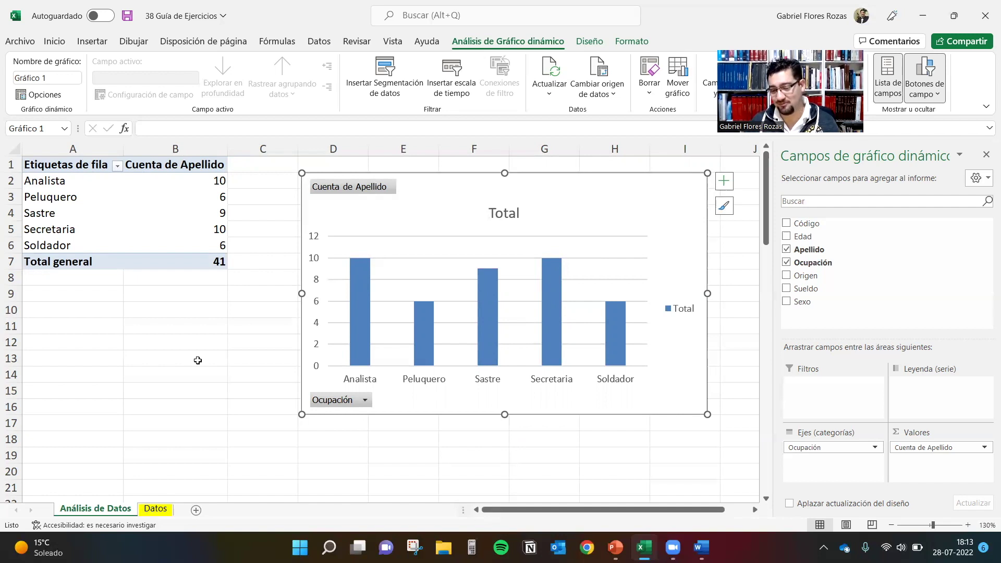
drag(573, 193, 528, 197)
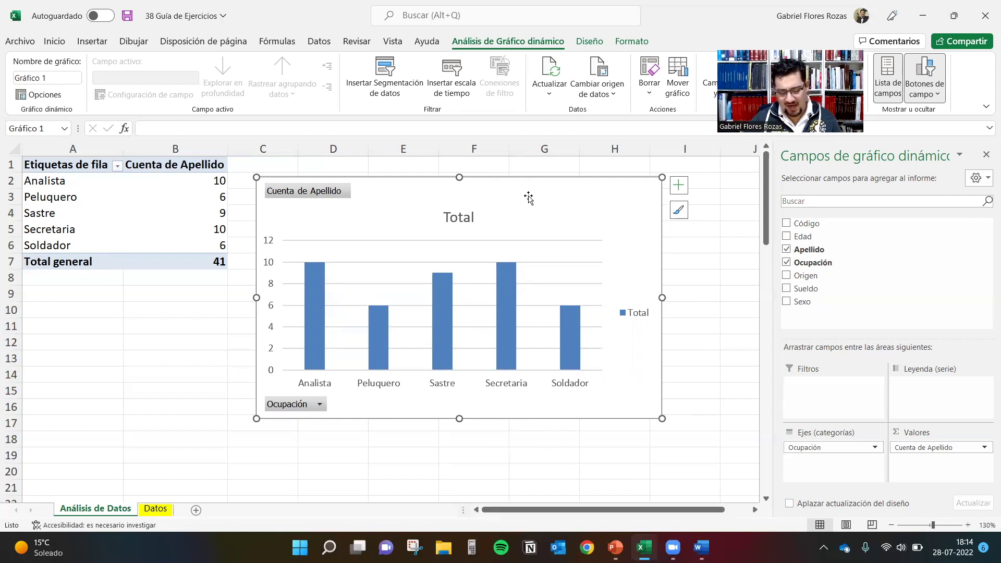
Step: Insert a slicer for the Sexo field connected to the pivot chart
click(91, 41)
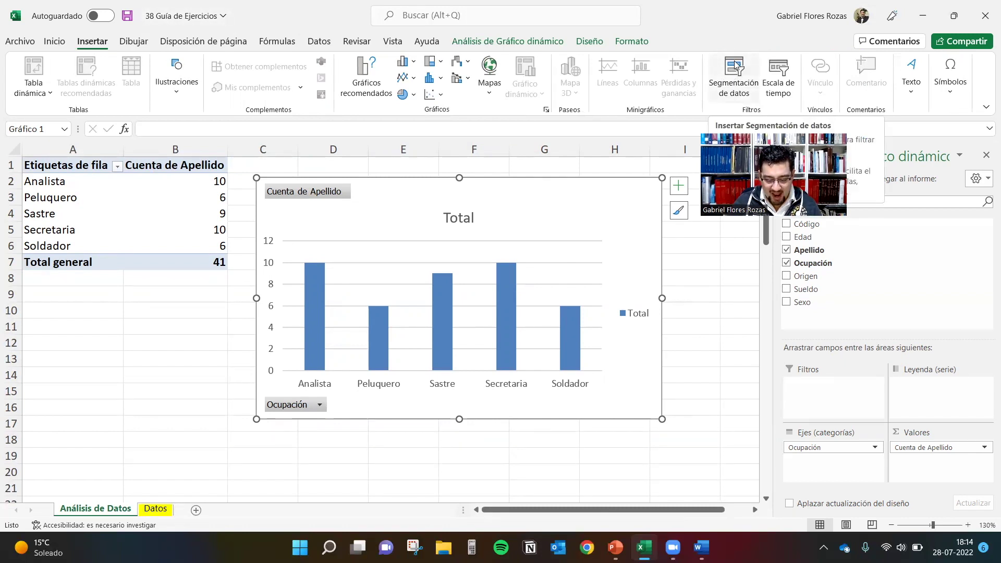
click(735, 67)
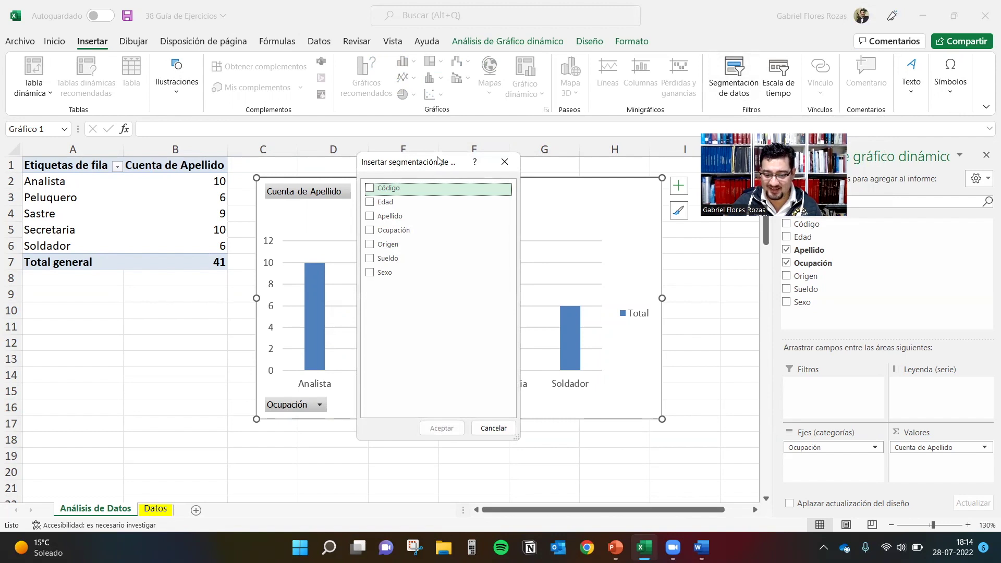
drag(438, 160, 500, 171)
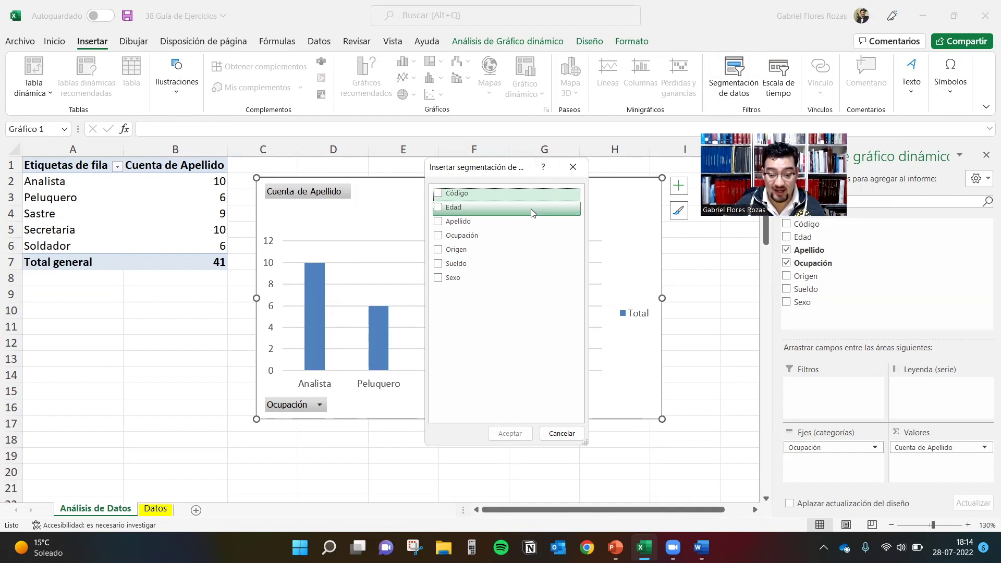
click(438, 276)
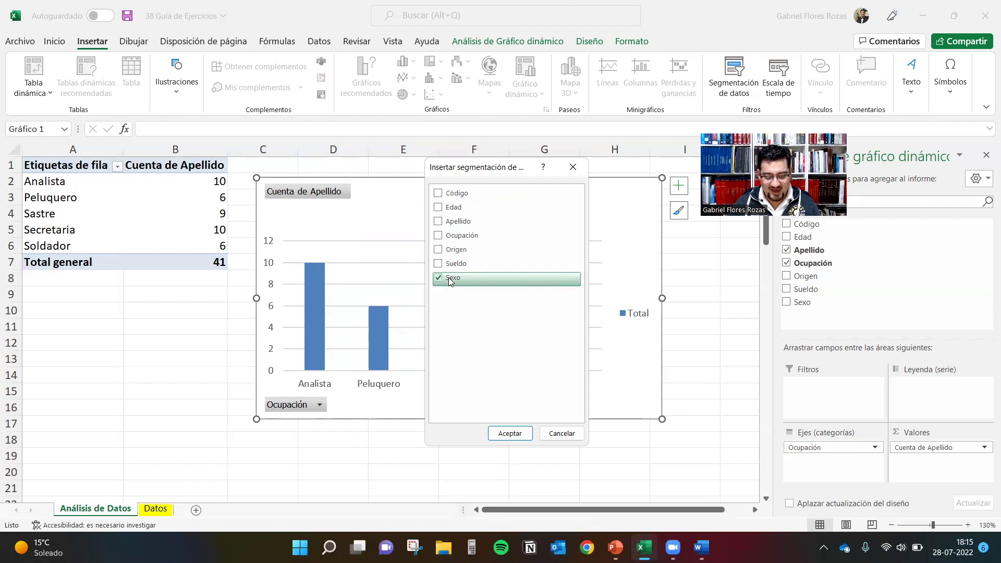
click(510, 433)
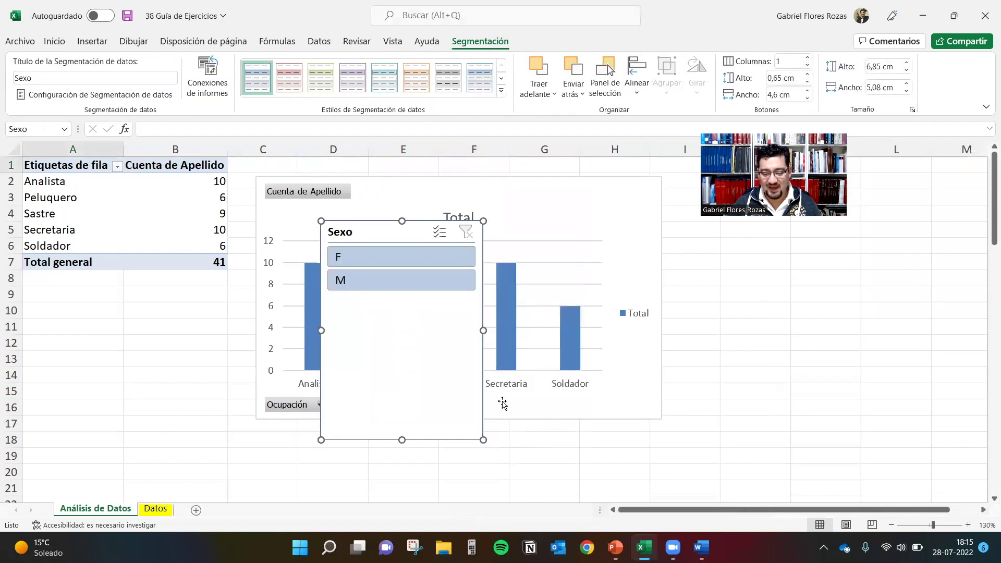
Step: Shrink the Sexo slicer to about 2.65 cm high and place it below the pivot table, around rows 10 to 14
drag(402, 440, 420, 305)
drag(411, 231, 145, 311)
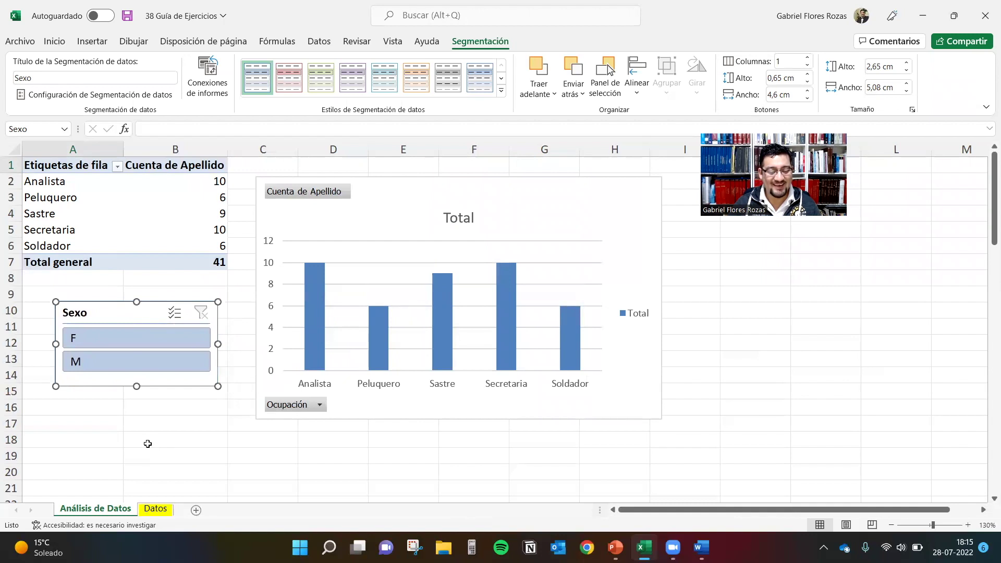
click(166, 412)
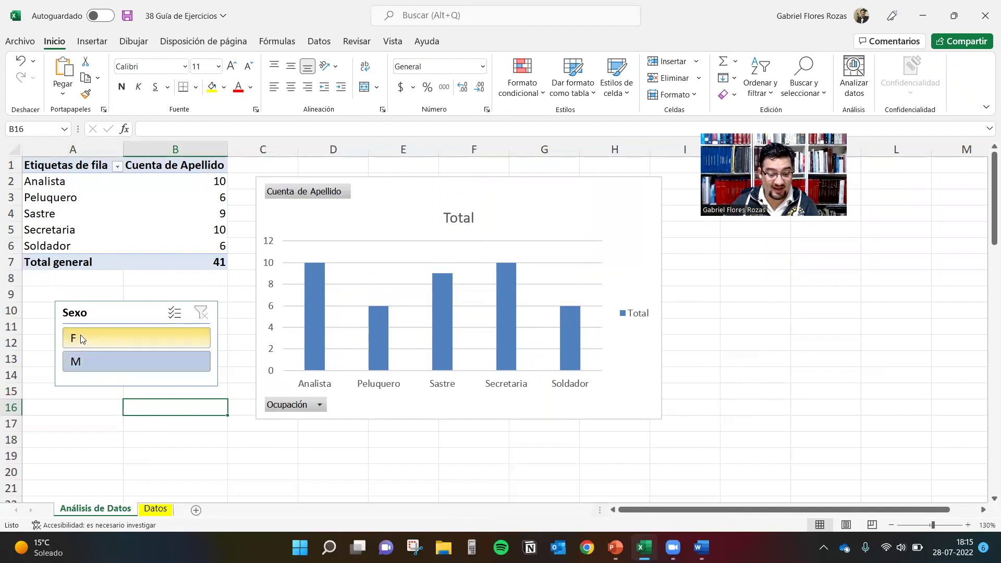
Step: Filter the pivot chart with the Sexo slicer, first by F and finally by M
click(118, 339)
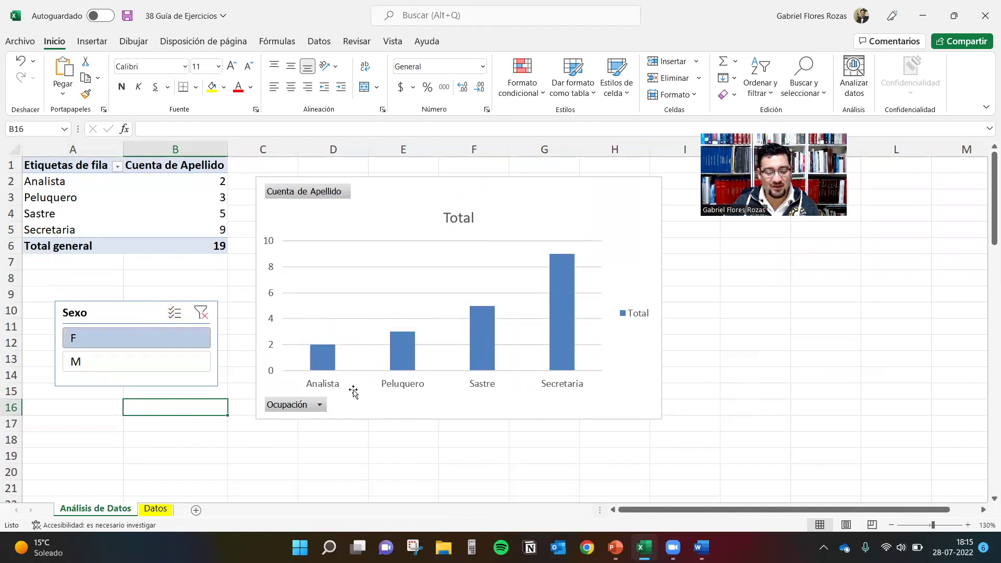
mouse_move(317, 345)
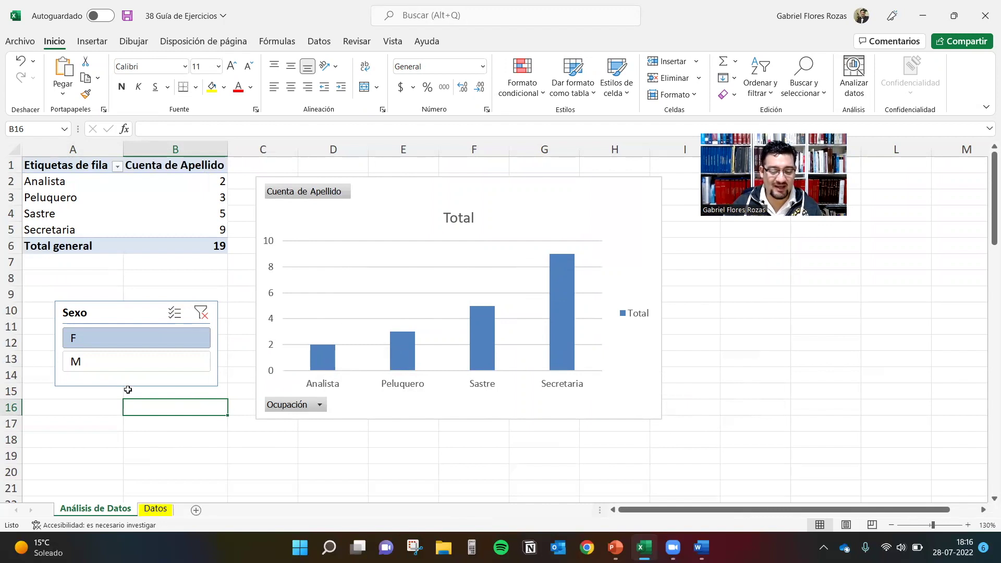
click(99, 364)
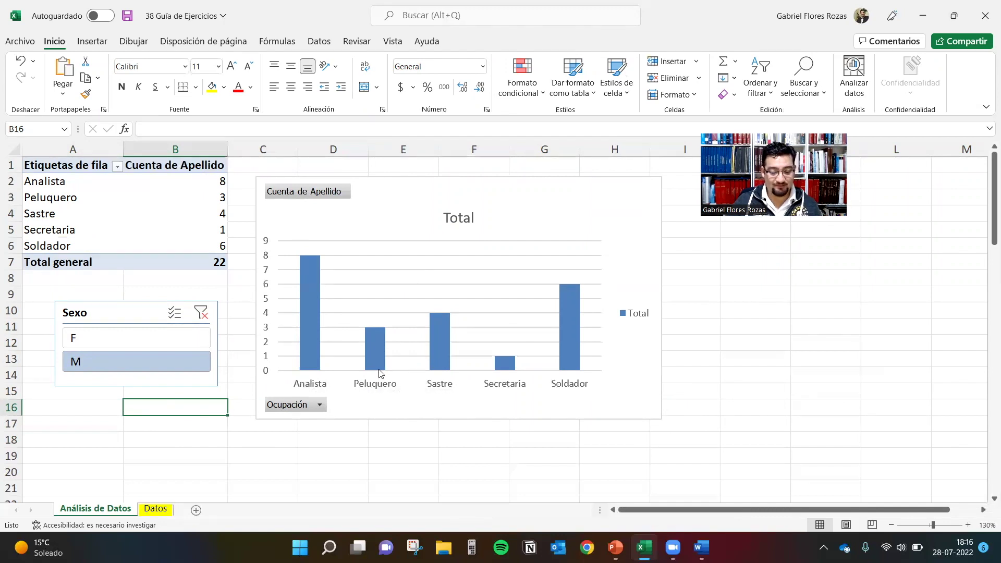
Step: Compare the occupation counts by switching the Sexo slicer to F, to M and back to F
mouse_move(380, 329)
mouse_move(445, 322)
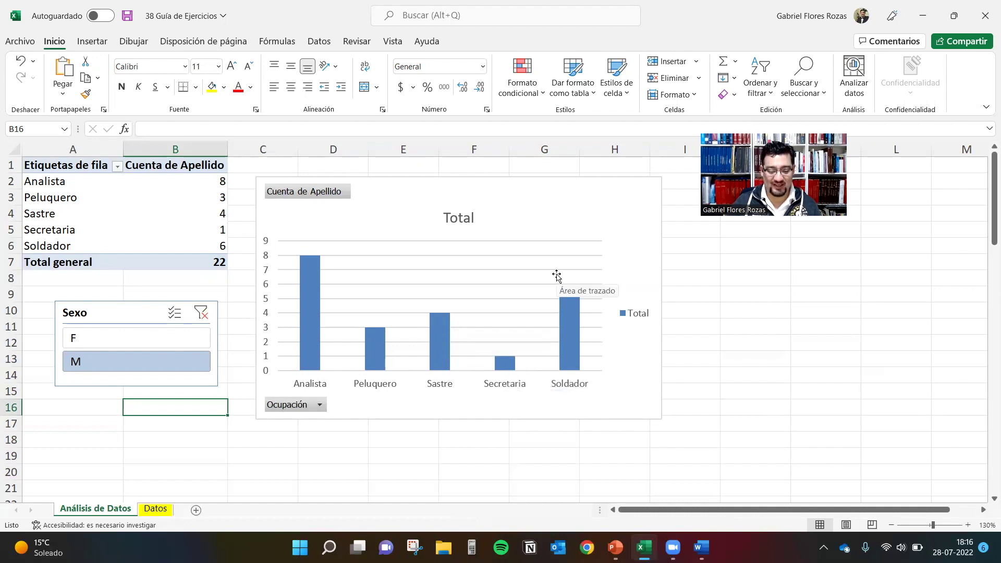
click(165, 345)
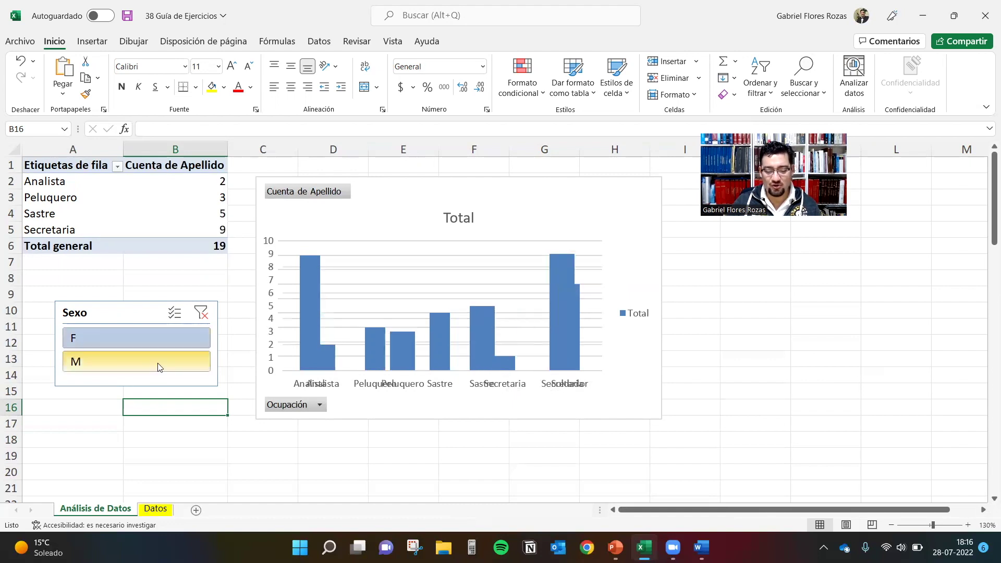
click(158, 363)
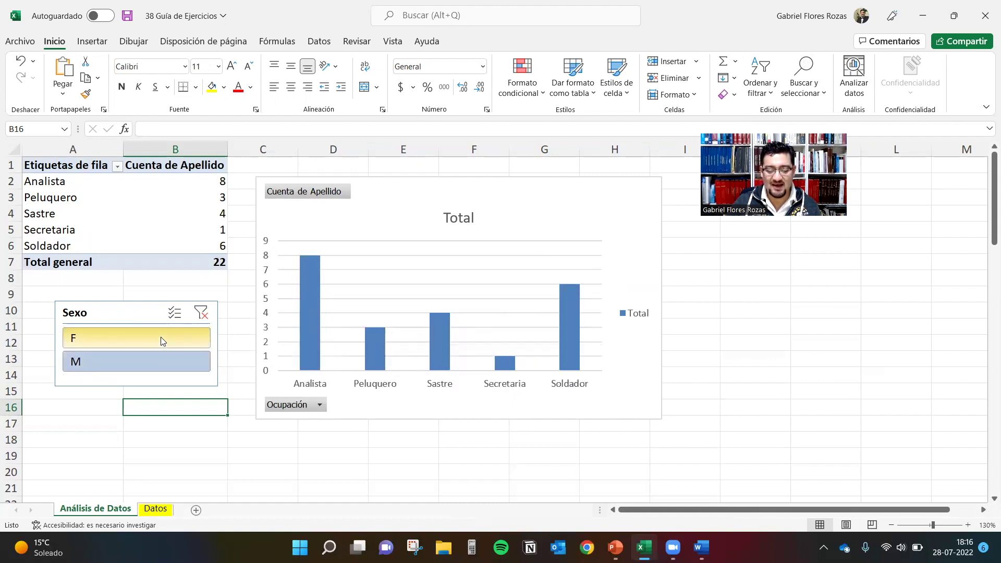
click(146, 345)
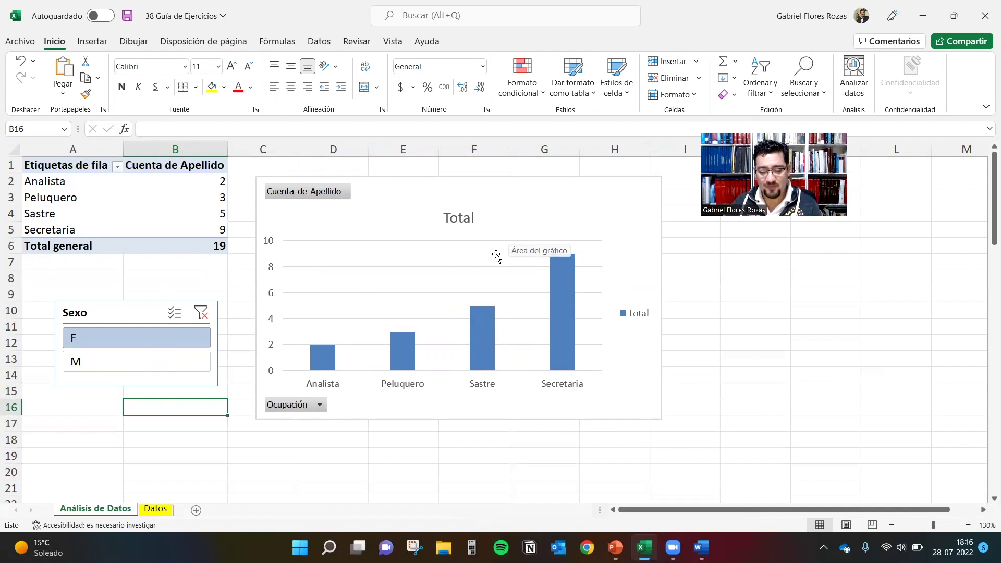
Step: Replace the pivot chart's title with "Gráfico de ocupaciones versus sexo"
click(457, 218)
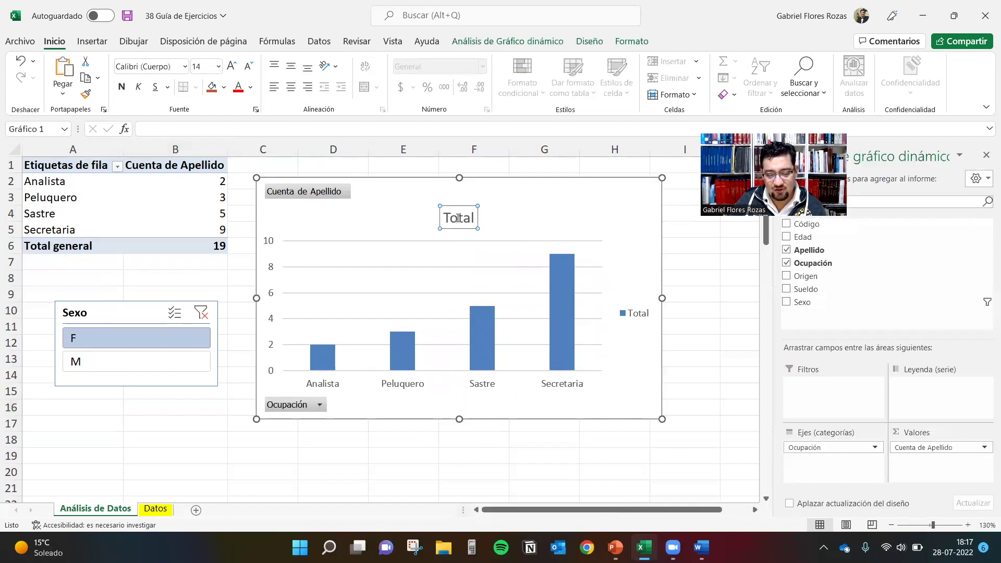
double_click(457, 218)
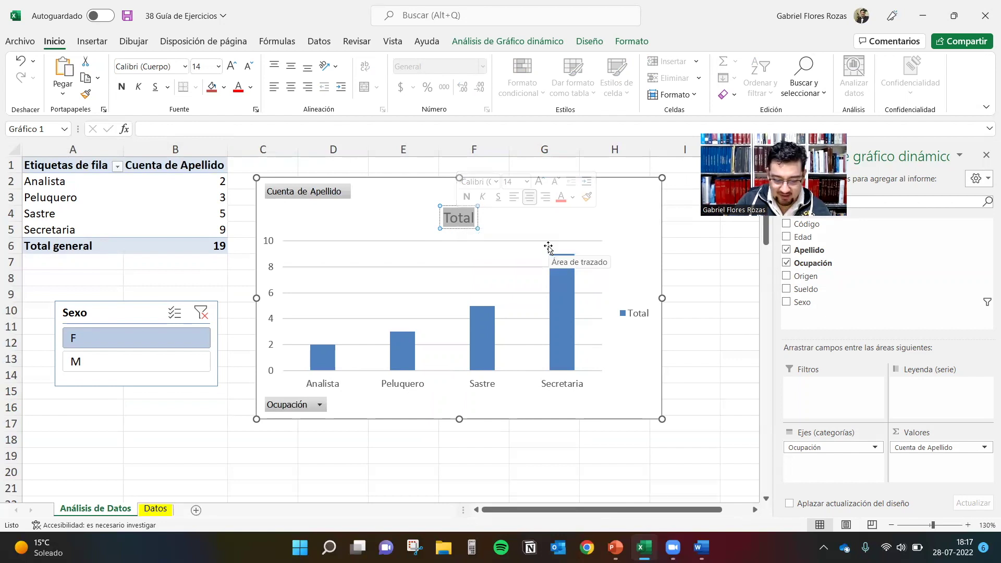
text(Gráfico de)
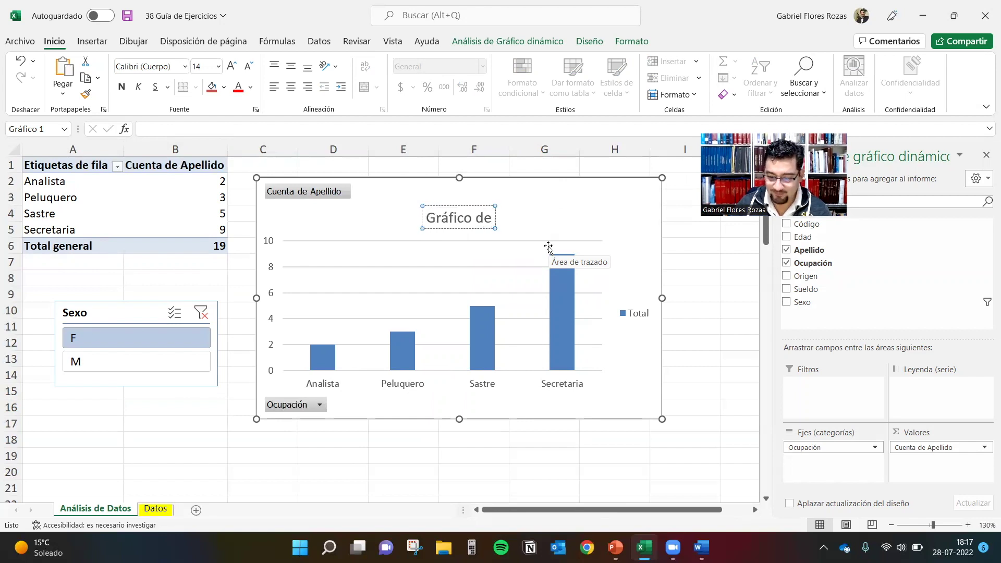
text( ocupa)
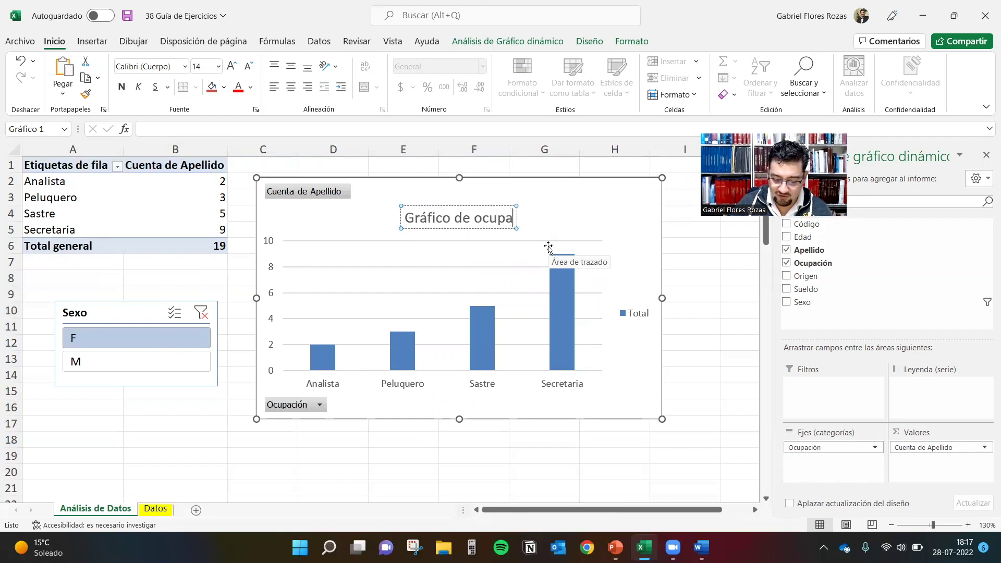
text(ciones por)
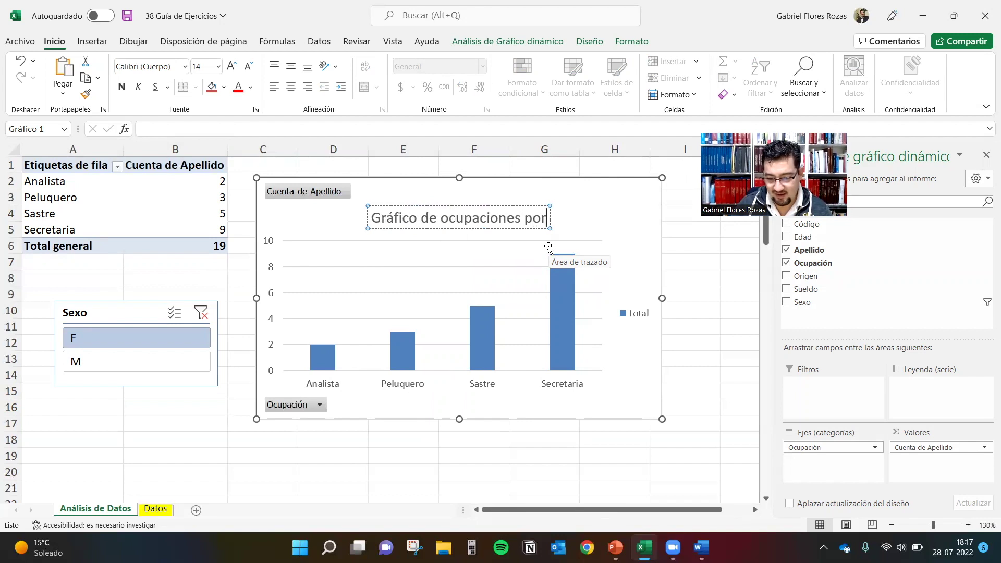
text( sexo)
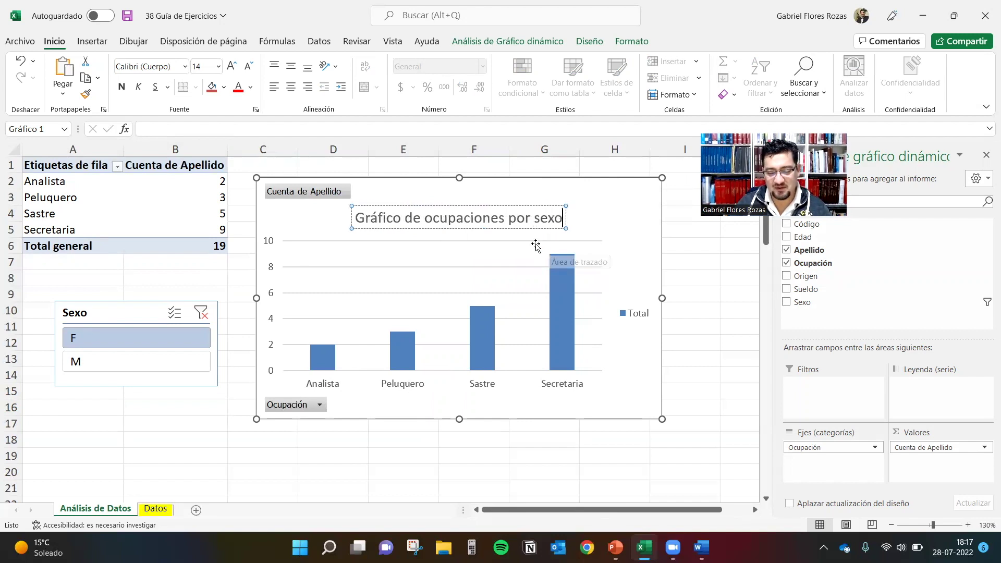
drag(509, 218, 529, 215)
text(versus)
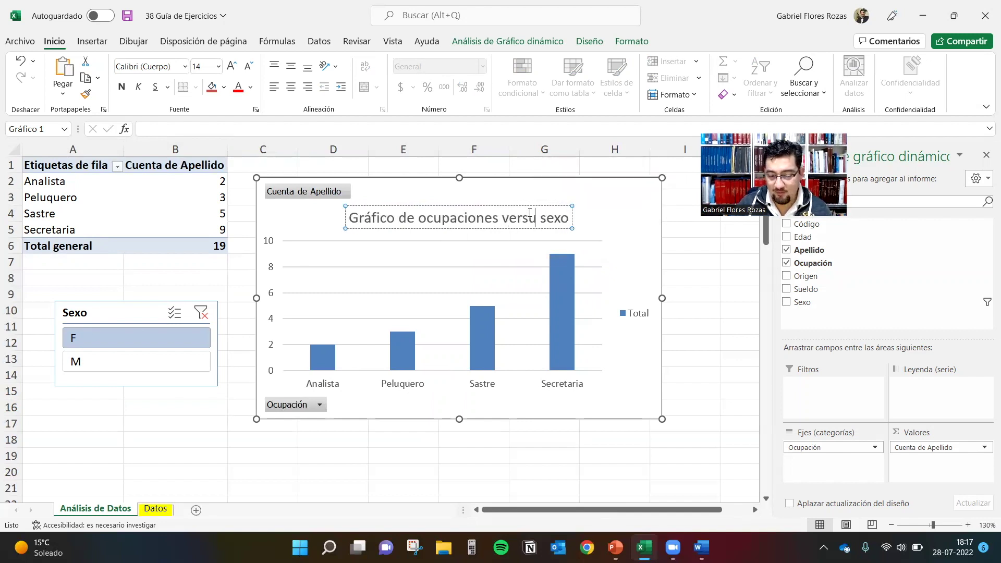
click(634, 214)
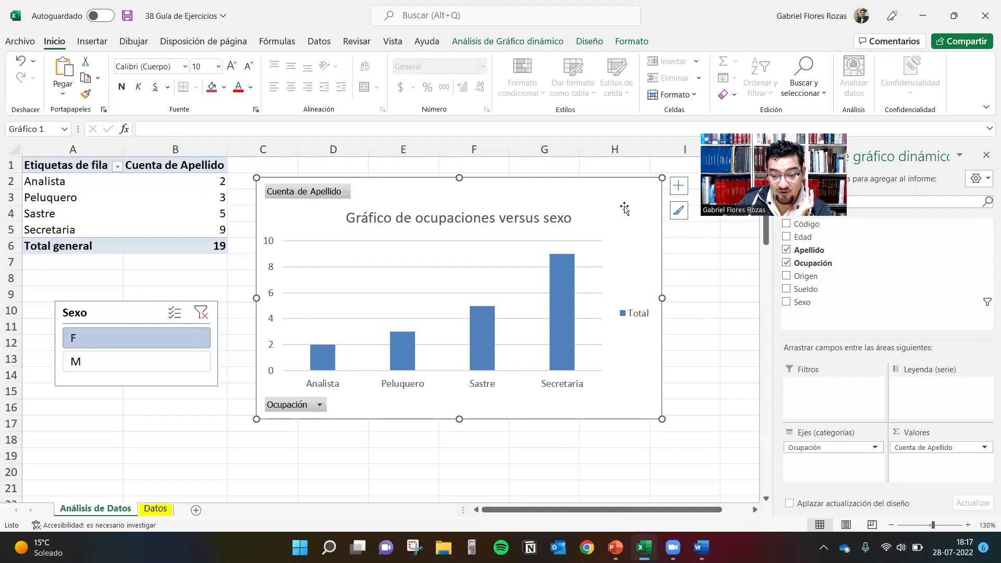
Step: Apply chart style Estilo 16 to the pivot chart and recolour it with the multicolour palette that starts with red
click(589, 40)
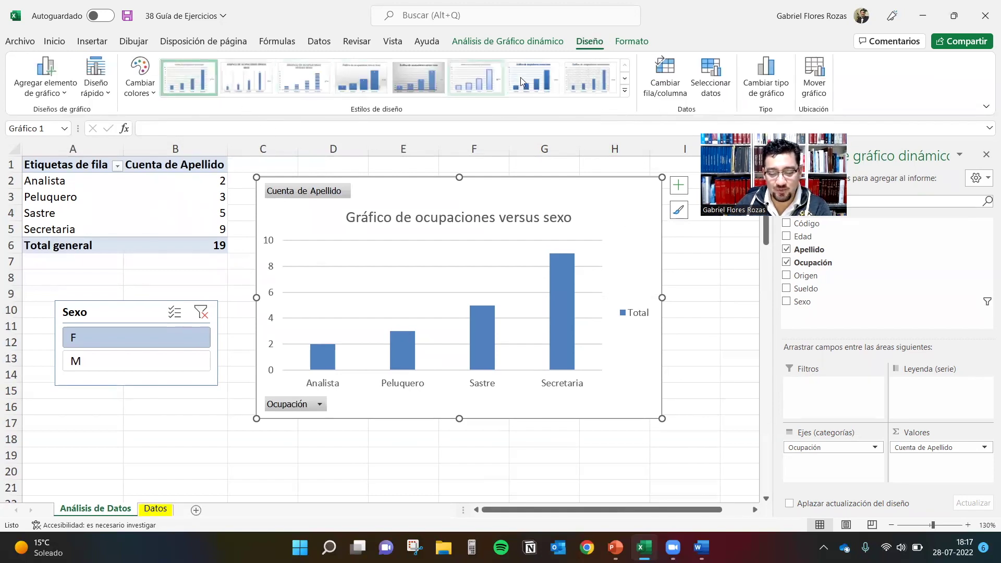
click(624, 93)
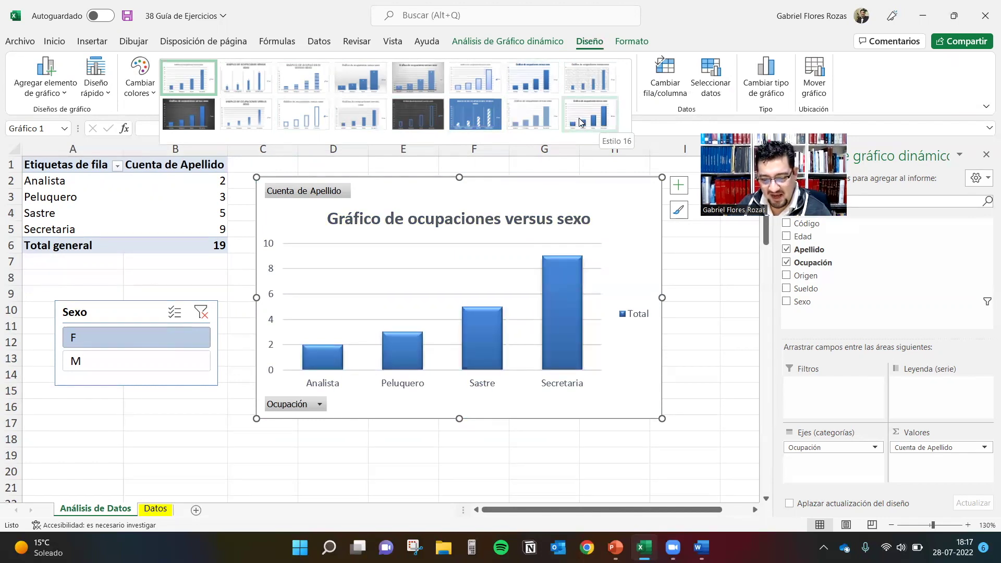
click(582, 122)
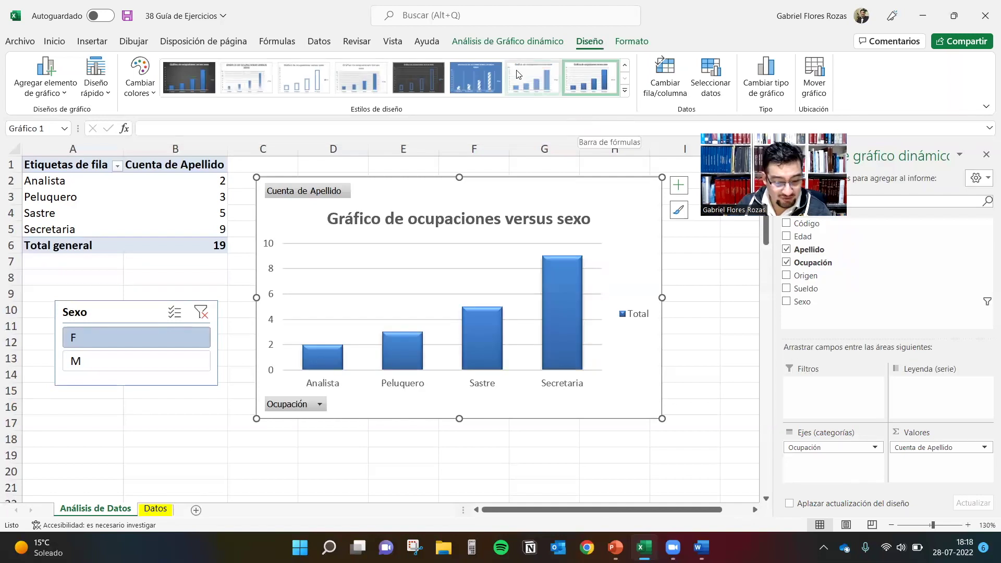
click(148, 91)
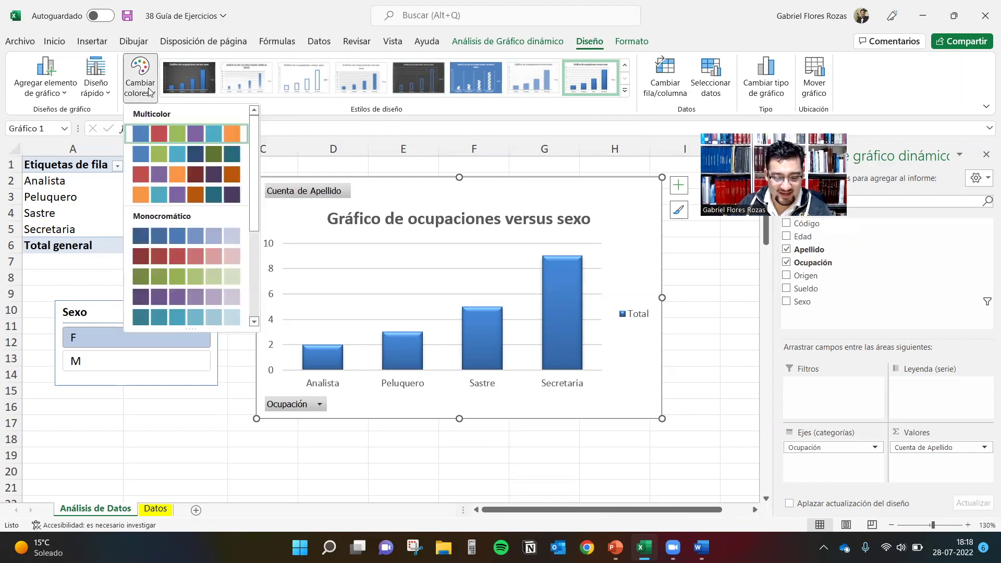
click(139, 174)
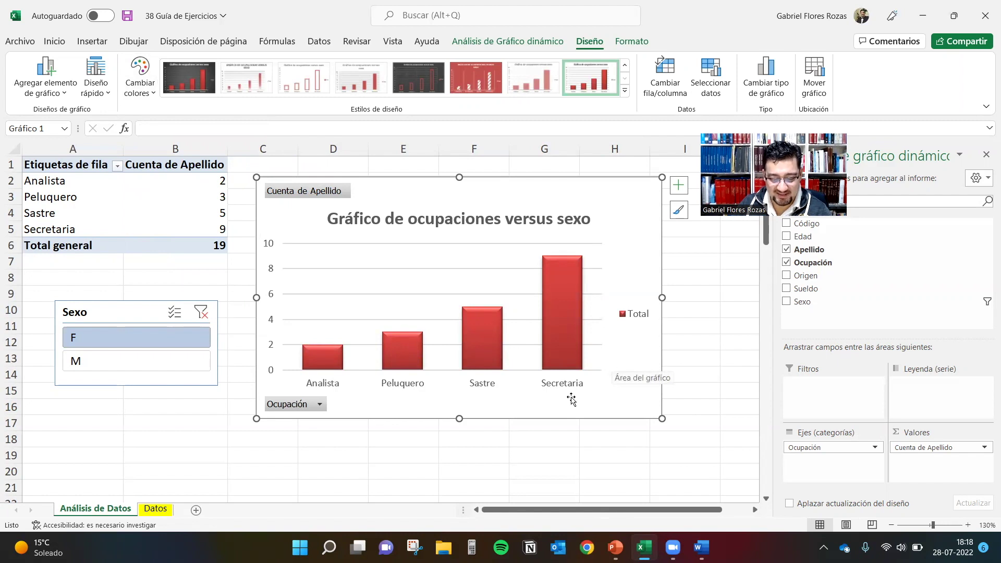
Step: Alternate the Sexo slicer between M and F, finishing on M, and move the pivot chart slightly up to begin in row 1
click(149, 368)
click(150, 334)
click(137, 370)
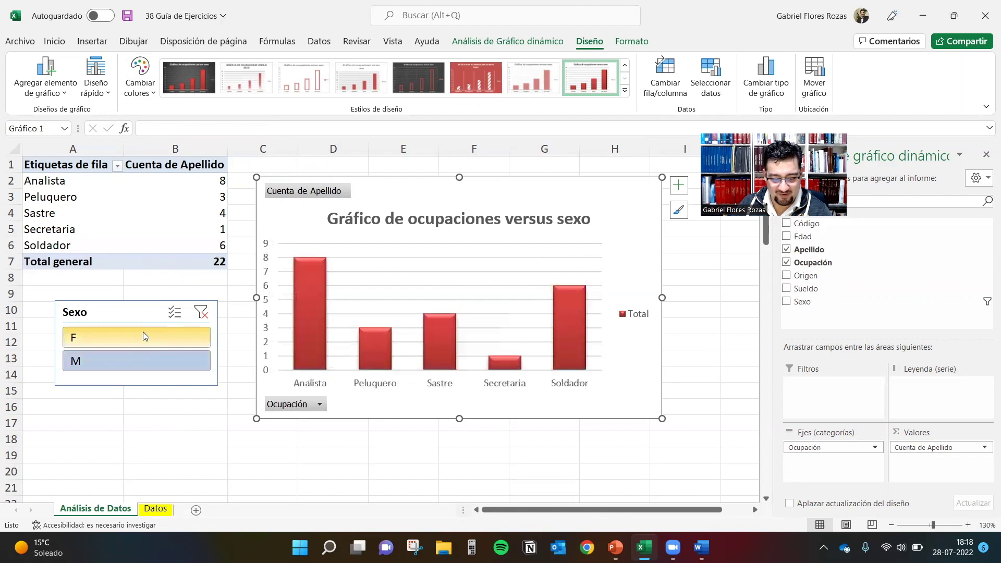
click(143, 332)
click(134, 368)
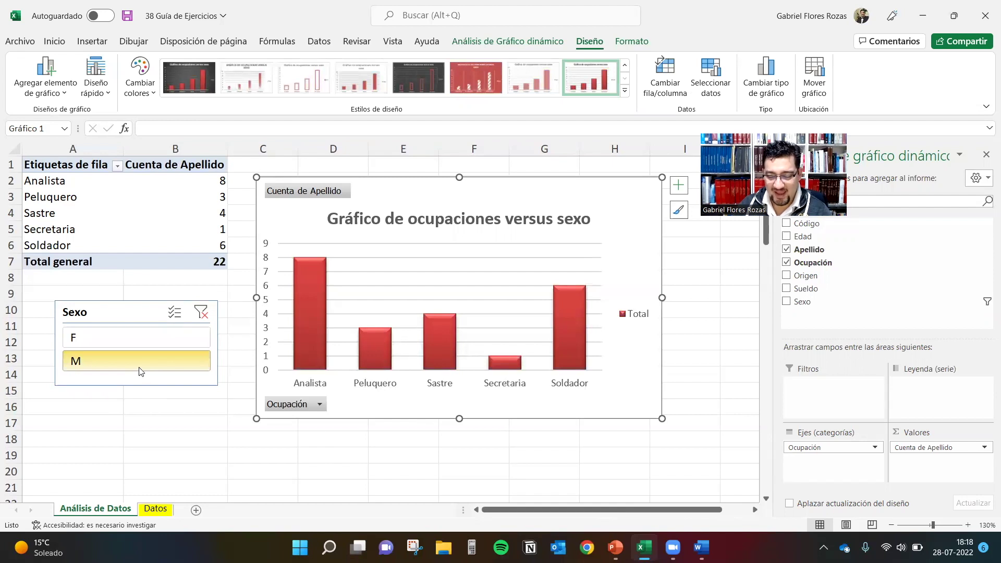
click(709, 248)
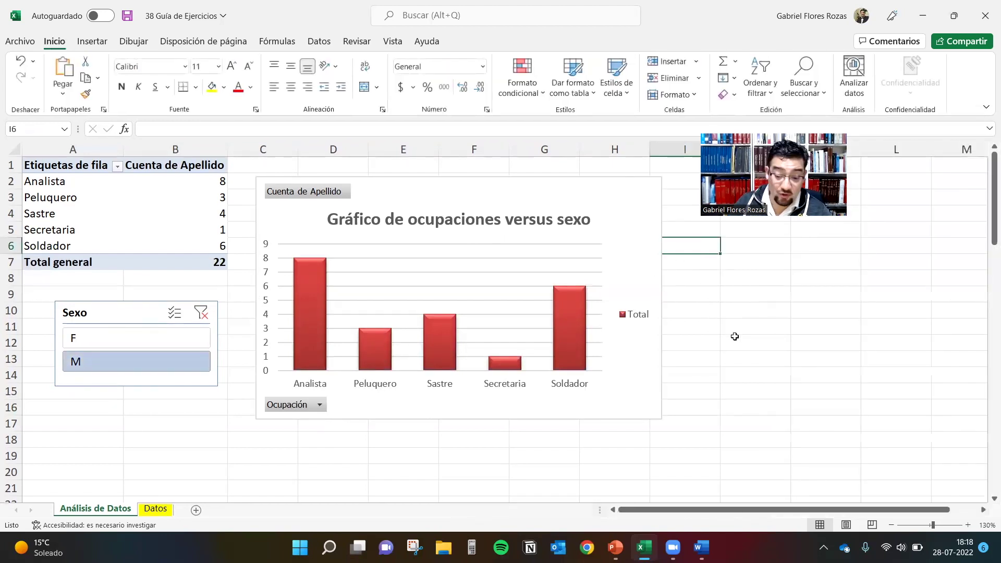
drag(536, 194, 536, 182)
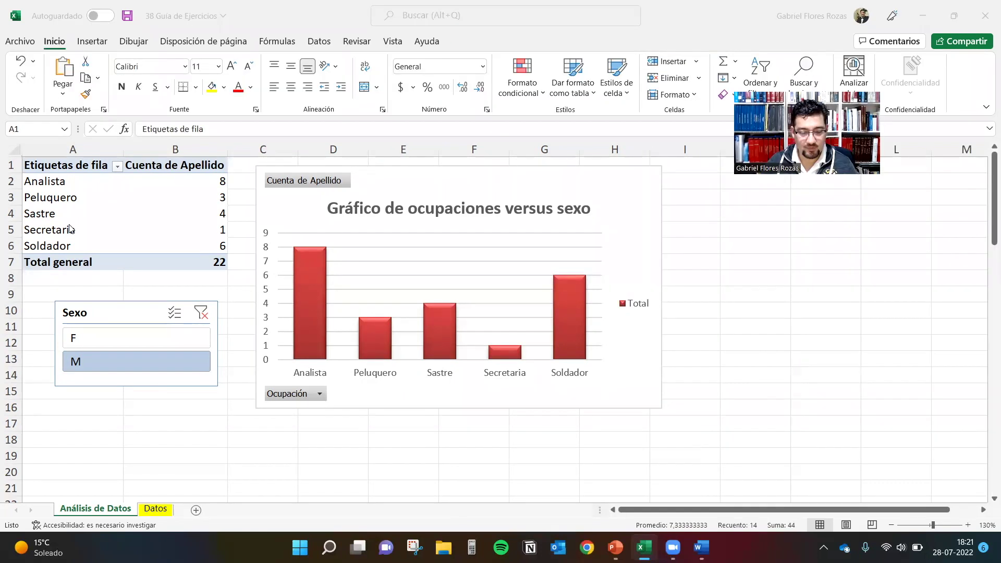
Step: Copy the whole occupation pivot table (A1:B7) and paste the duplicate starting at cell A18, below the Sexo slicer
click(52, 166)
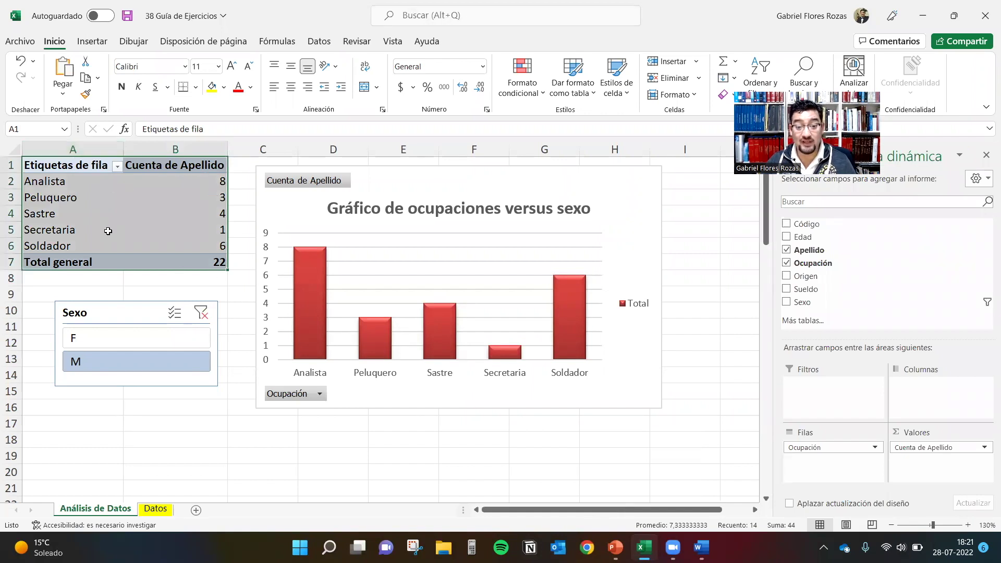
right_click(89, 181)
click(125, 214)
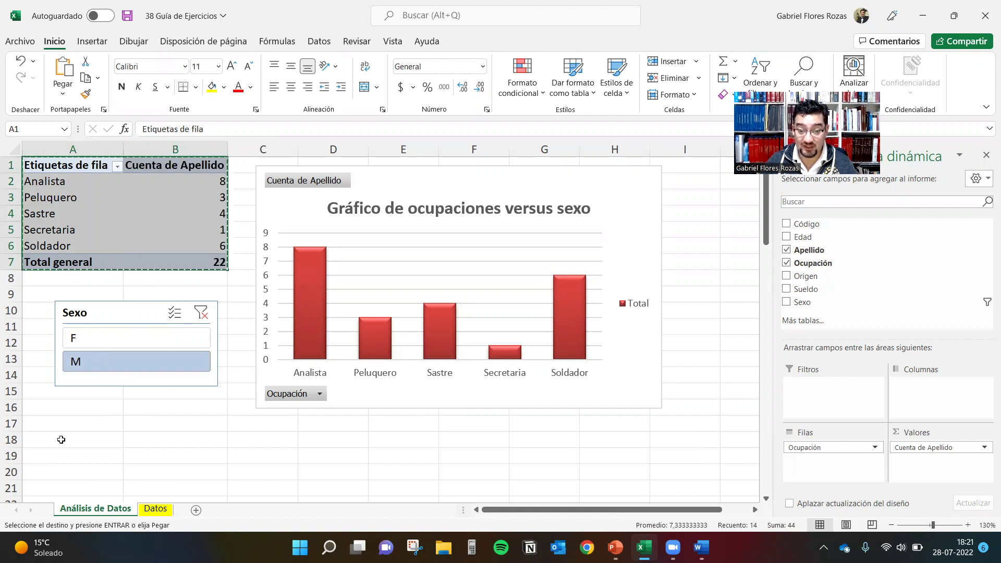
right_click(61, 440)
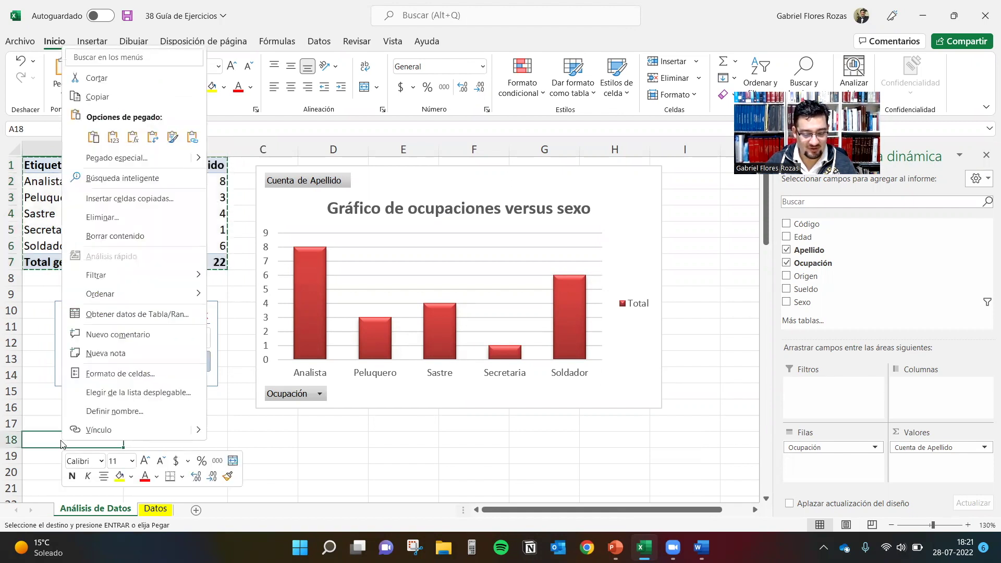
click(93, 137)
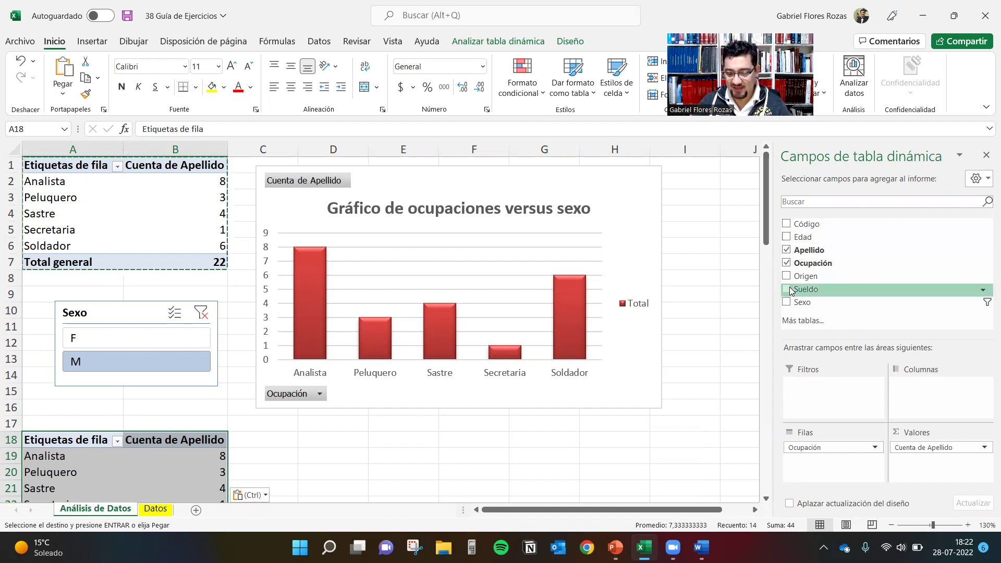
Step: Replace Ocupación with Edad as the row field of the pasted pivot table, keeping only the count of Apellido as values
click(787, 237)
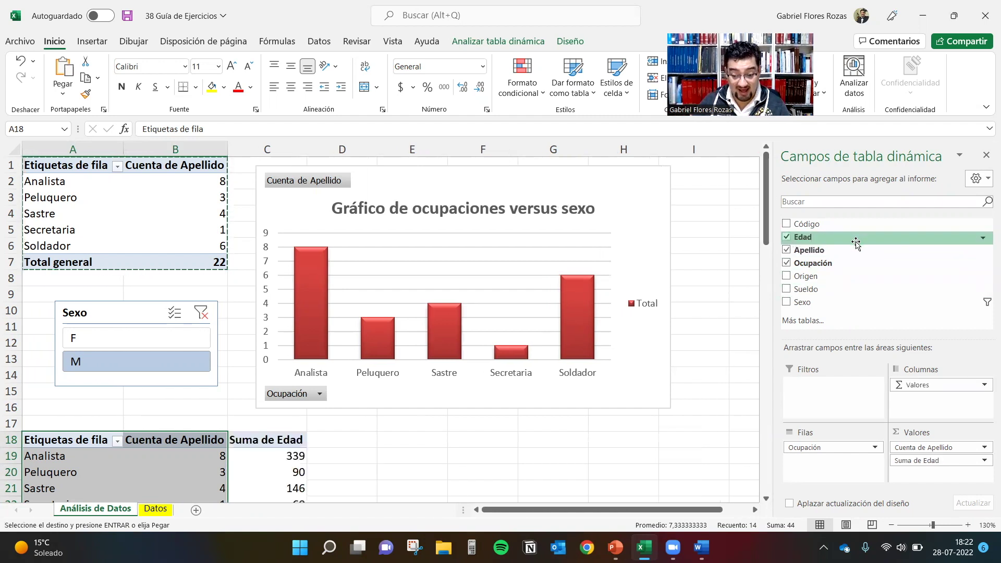
click(798, 265)
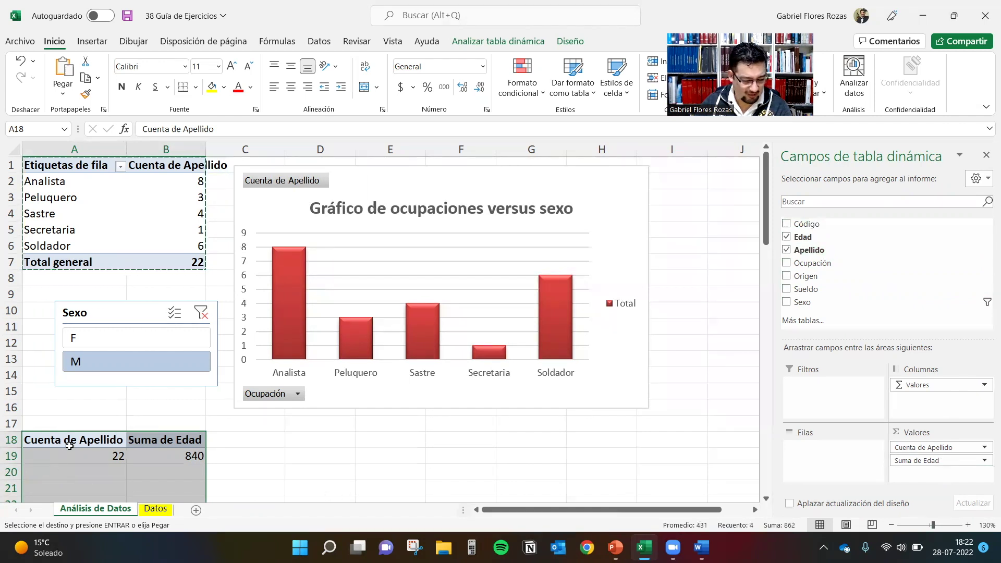
drag(766, 208, 777, 226)
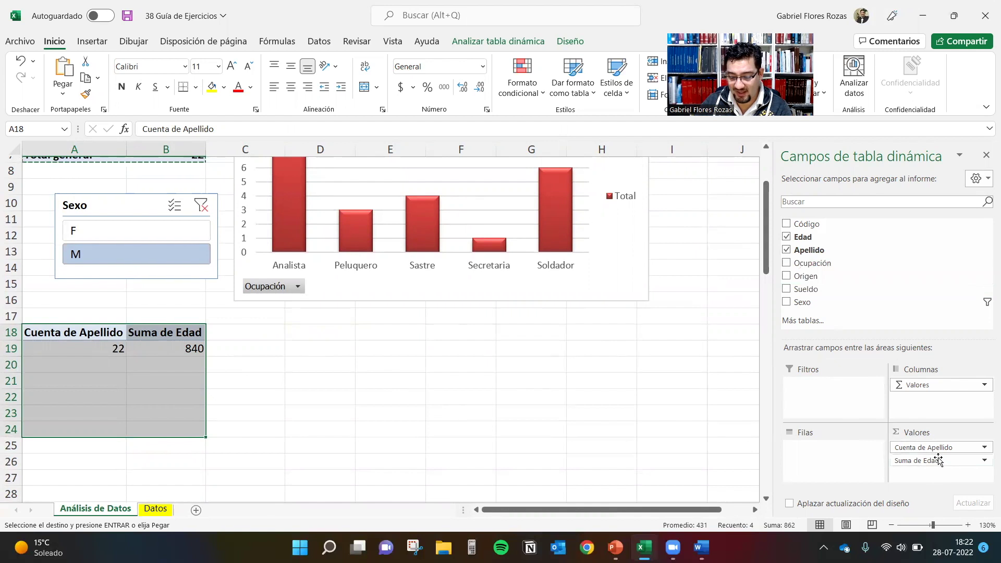
drag(938, 459, 834, 458)
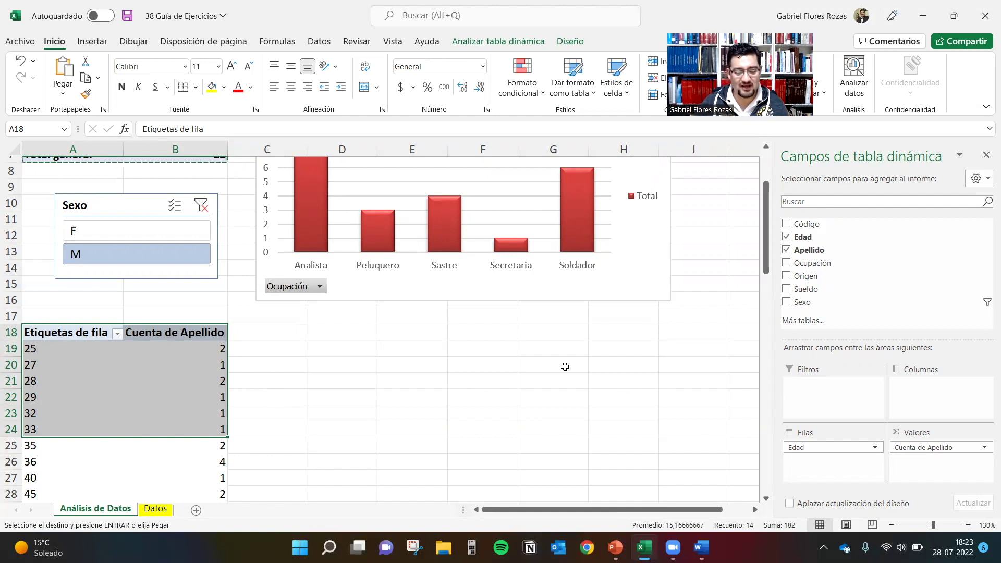
drag(765, 234, 784, 273)
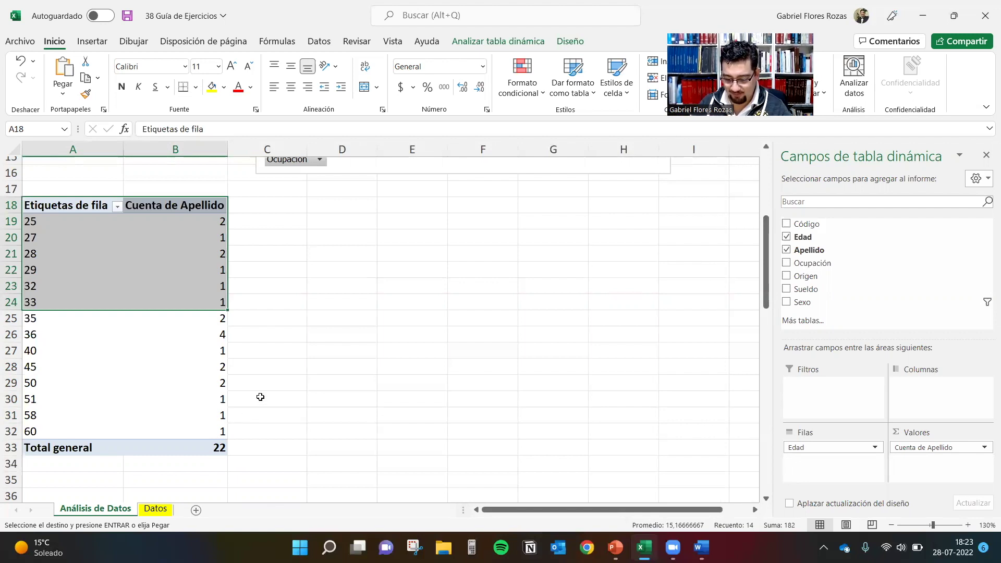
Step: Insert a basic 2D line pivot chart from the age pivot table that starts at cell A18
click(68, 245)
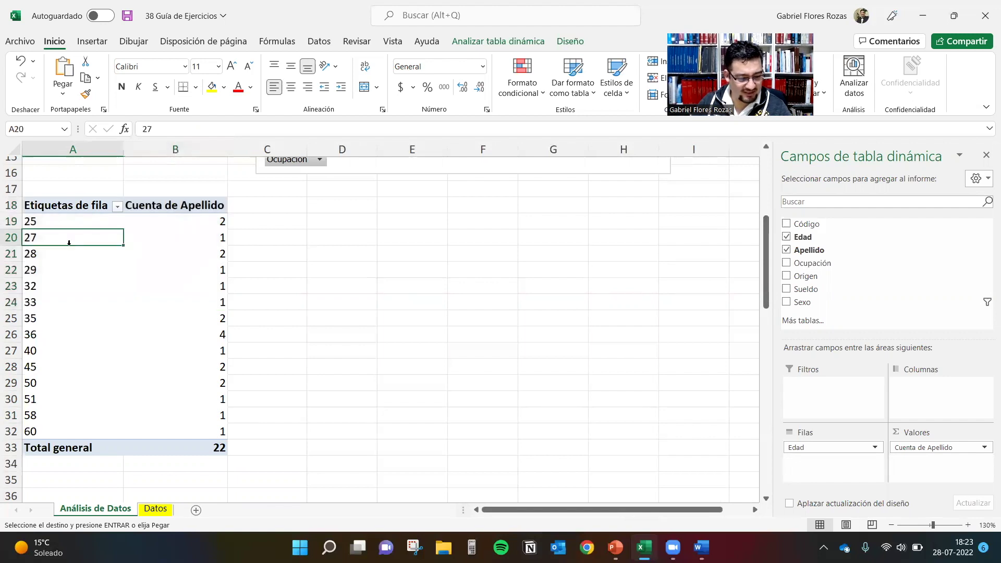
click(167, 243)
click(93, 253)
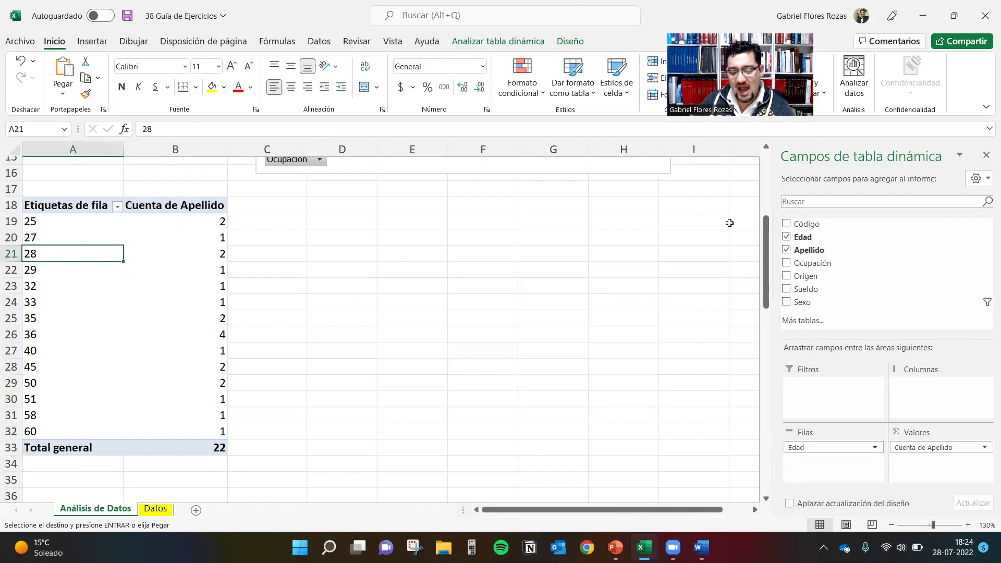
scroll(753, 227, up, 5)
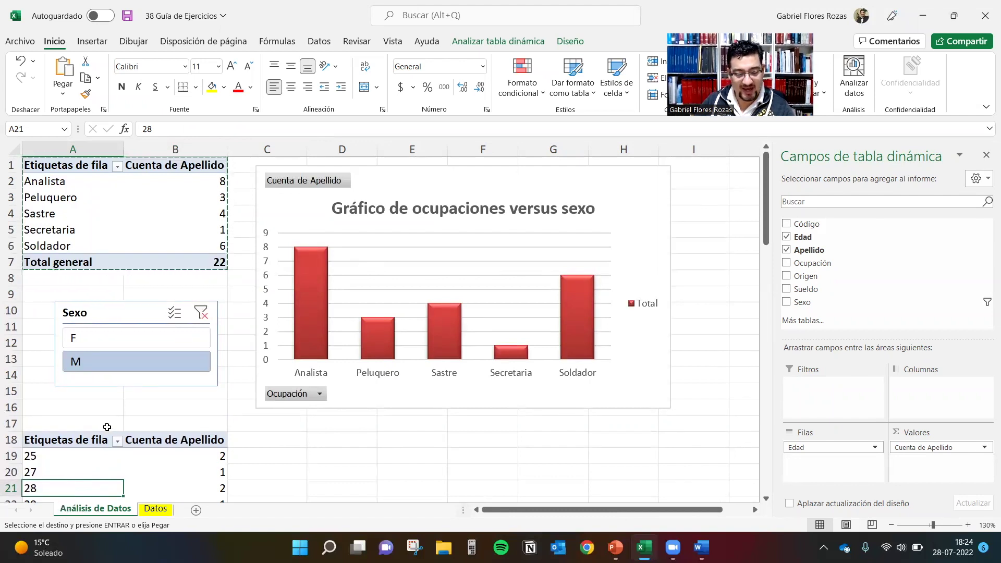
click(91, 42)
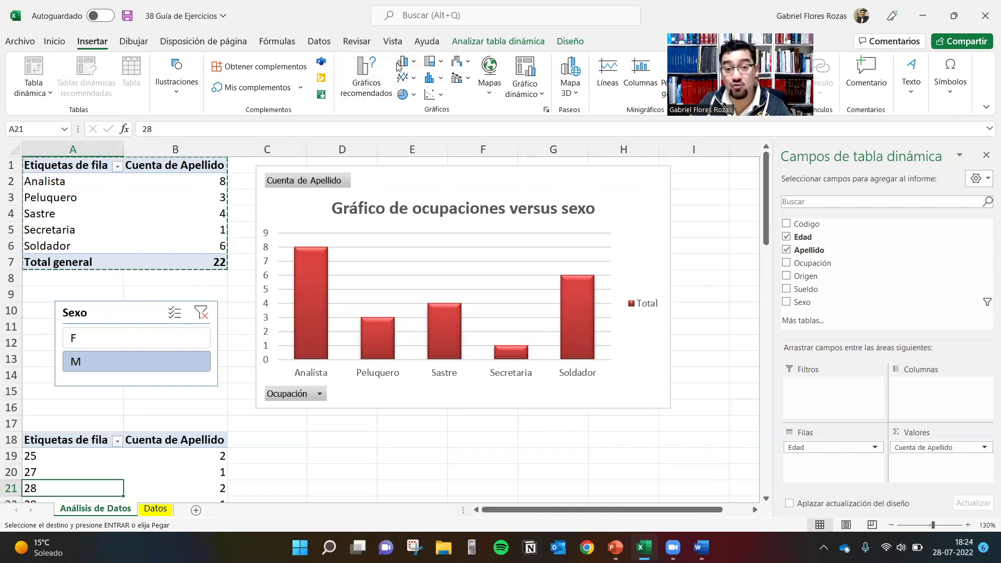
click(441, 61)
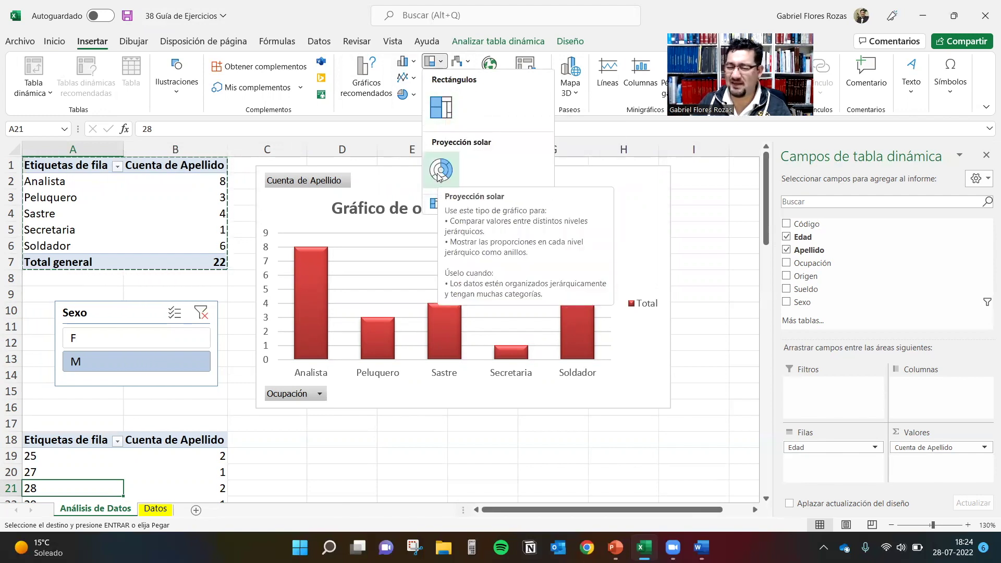
click(466, 62)
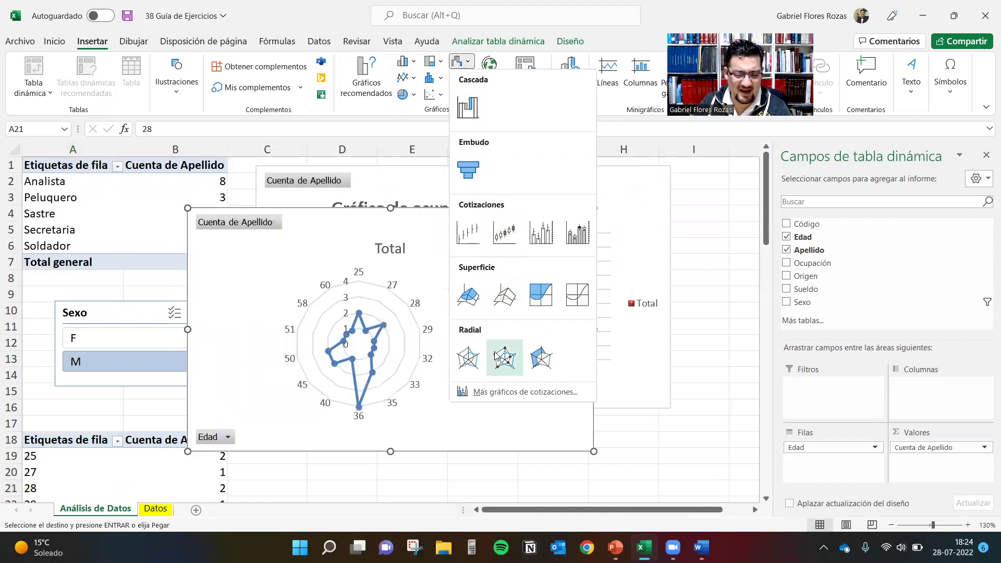
click(415, 94)
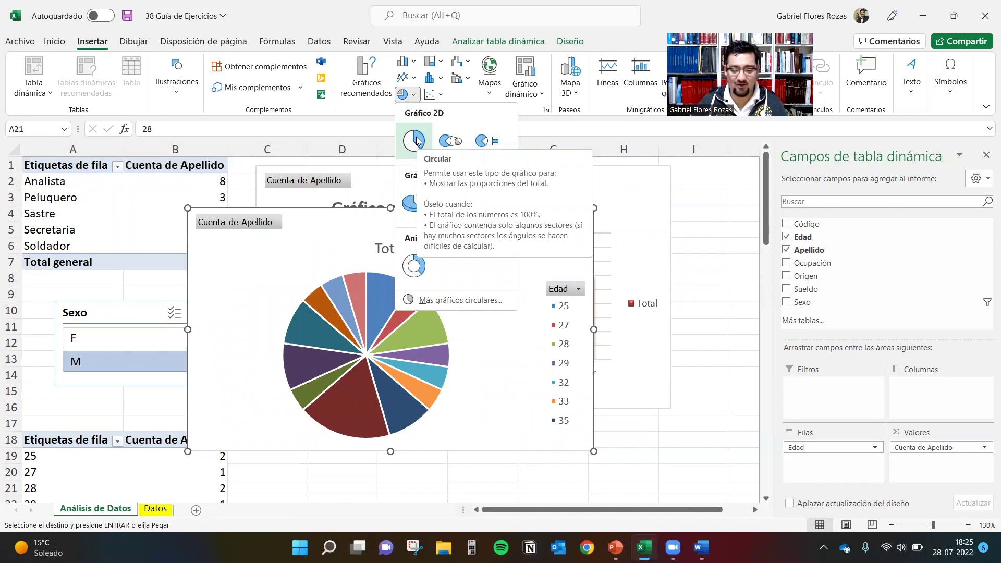
click(413, 62)
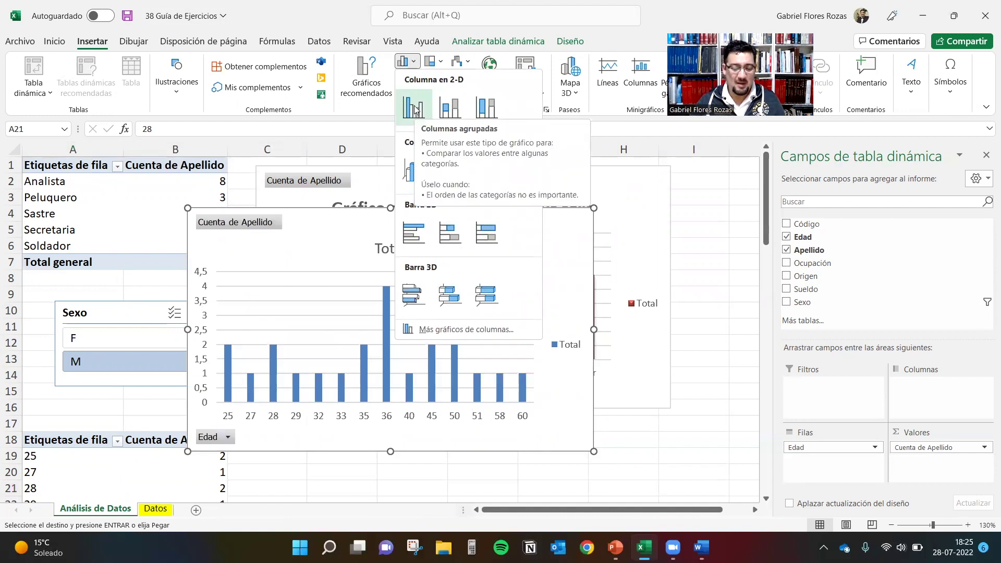
click(562, 29)
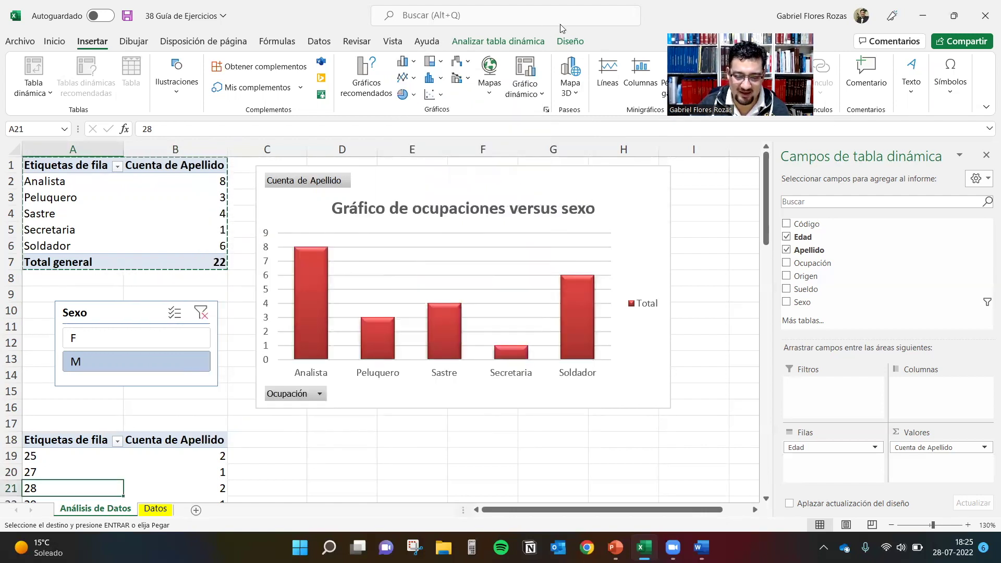
click(416, 80)
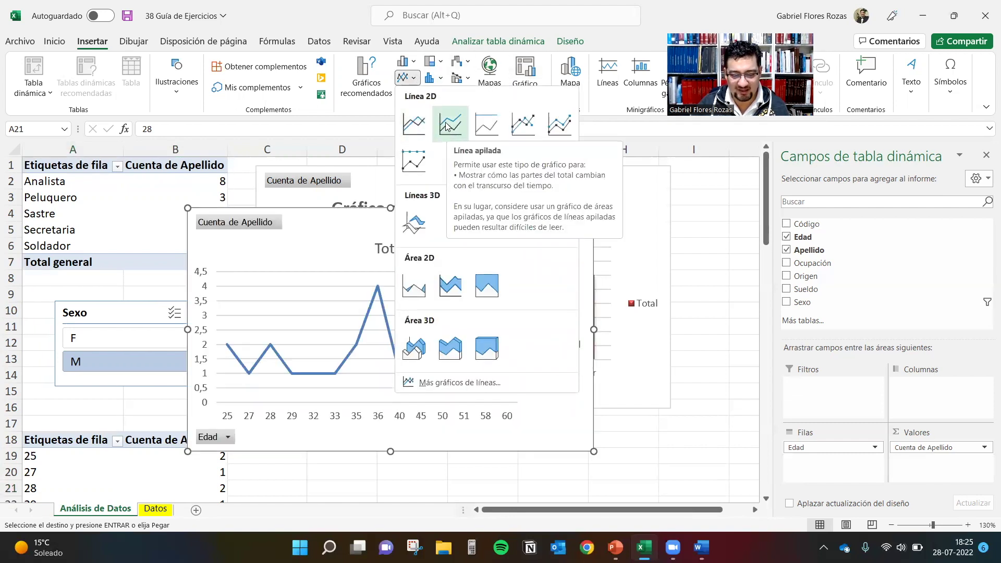
click(416, 119)
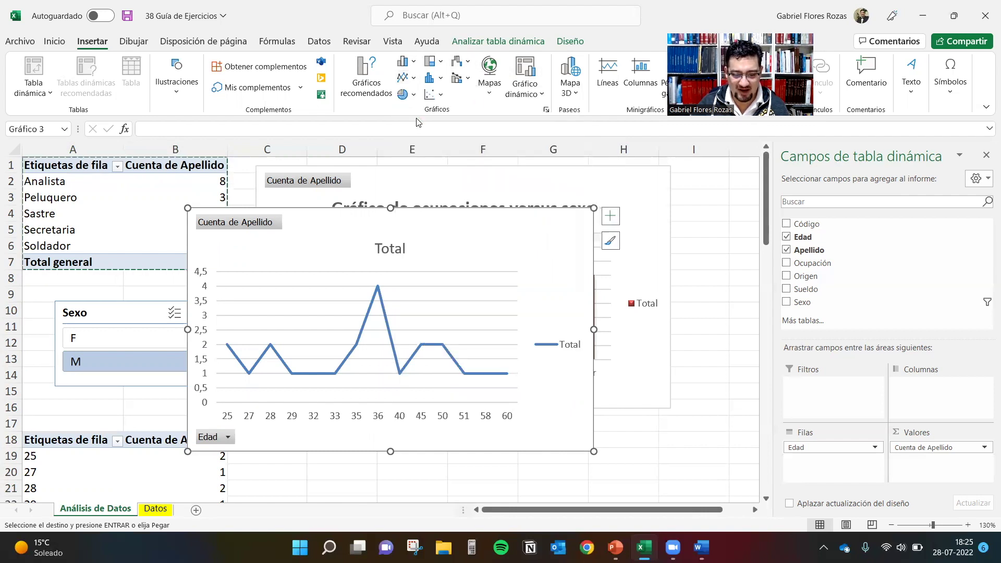
Step: Move the new age line chart beside the age pivot table, with its upper corner at about cell C18
drag(487, 307, 522, 438)
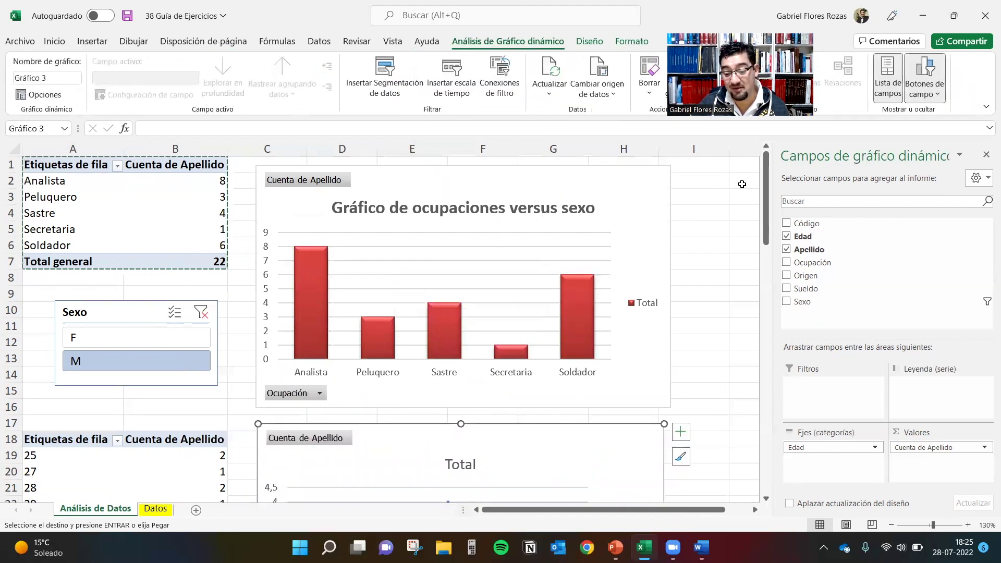
drag(765, 184, 769, 243)
drag(527, 208, 524, 214)
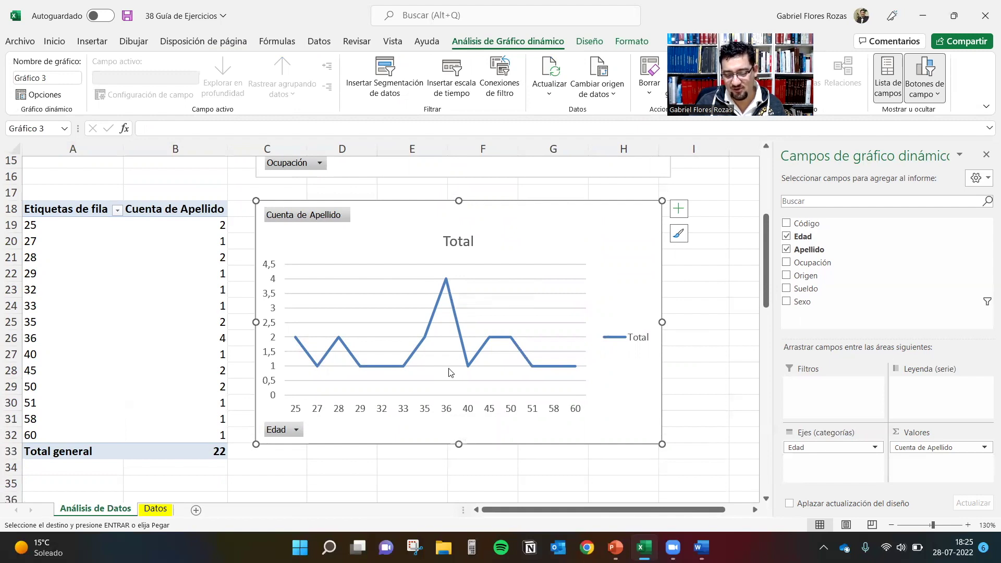
mouse_move(445, 280)
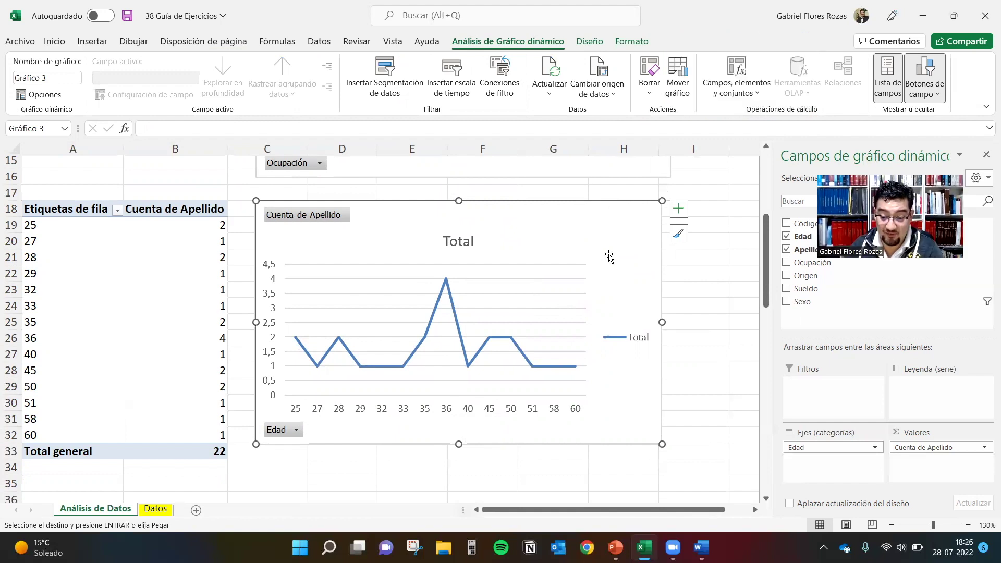
Step: Apply chart style Estilo 3 to the age line chart, recolour it with the blue monochromatic palette, and deselect the chart
click(594, 44)
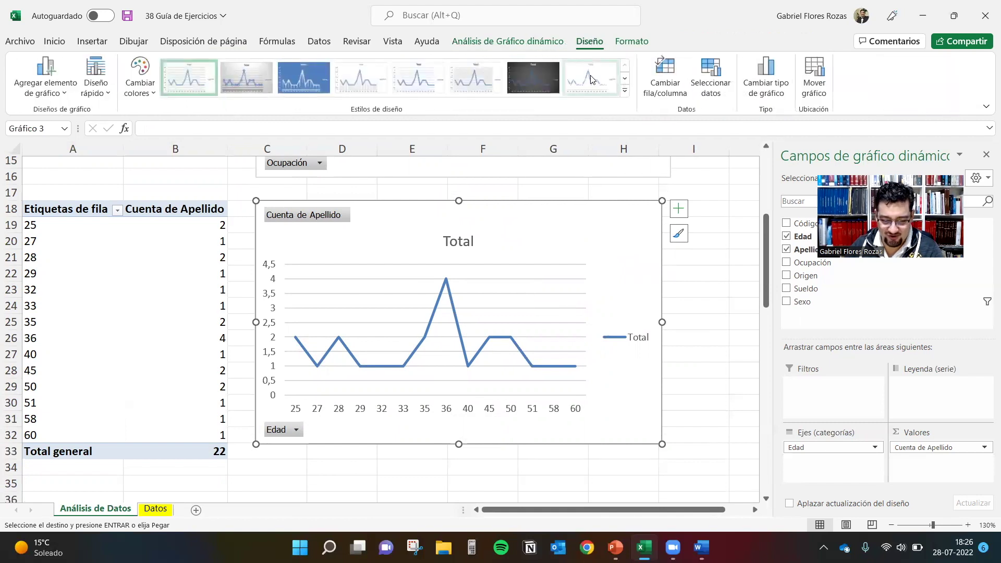
click(624, 91)
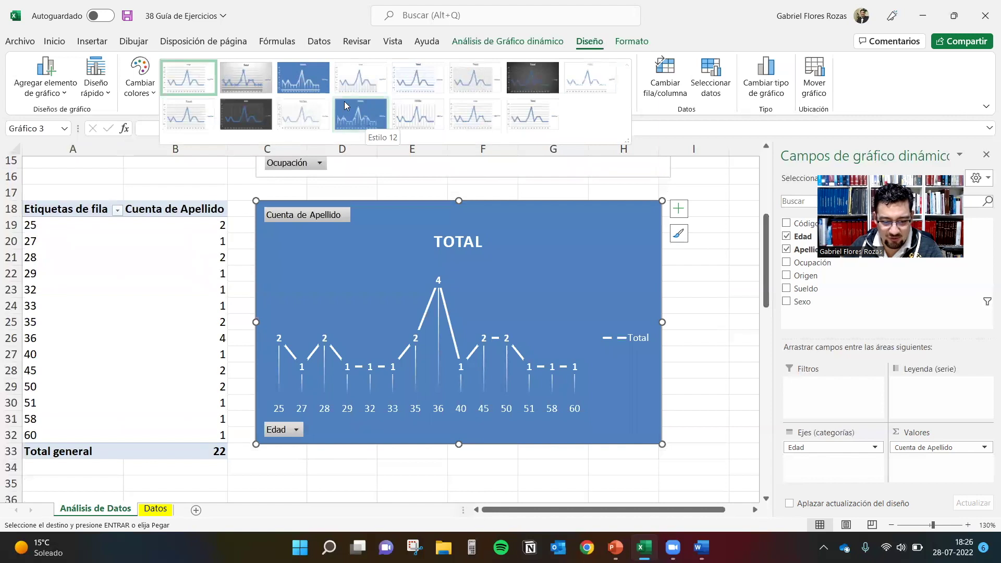
click(310, 77)
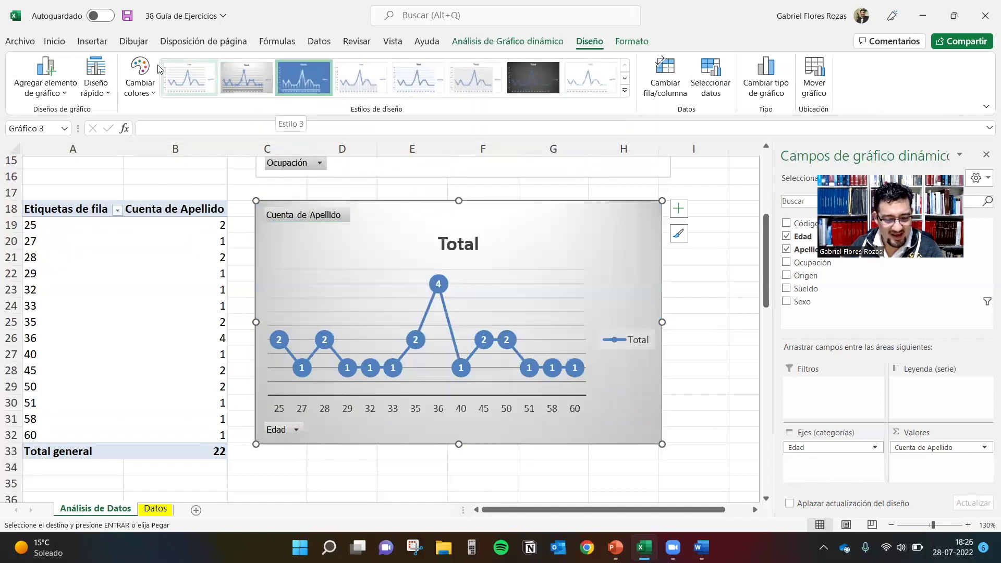
click(140, 77)
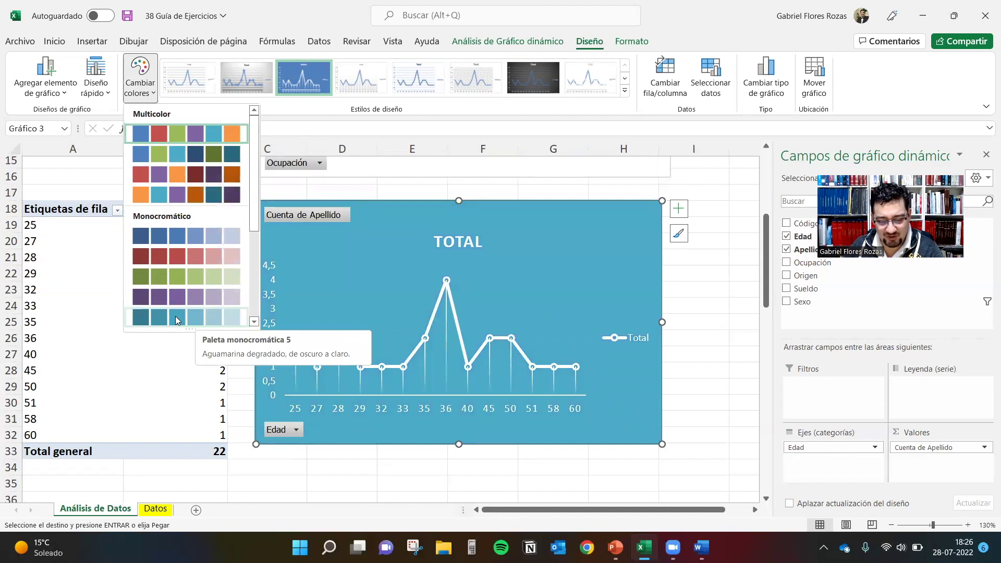
click(161, 315)
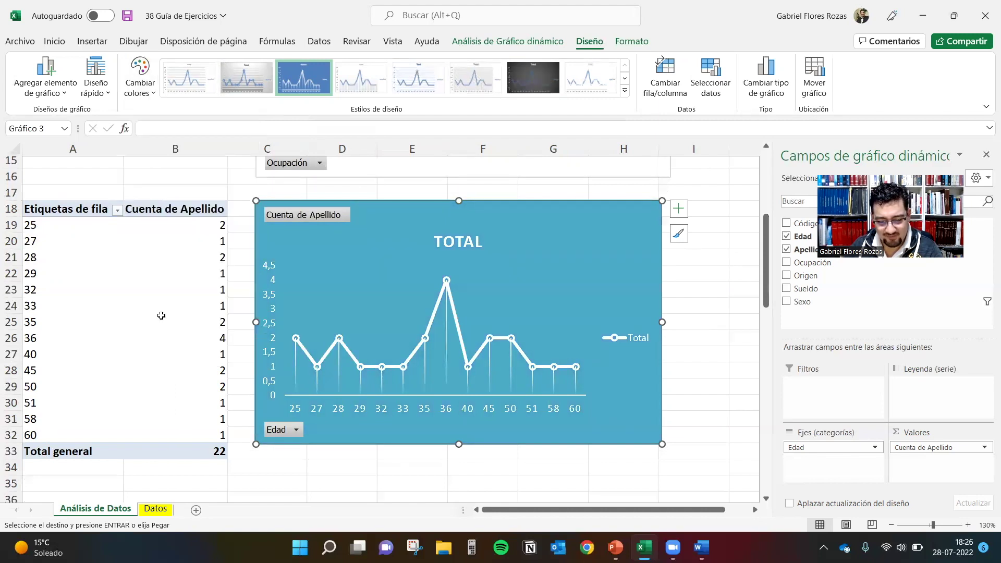
click(155, 86)
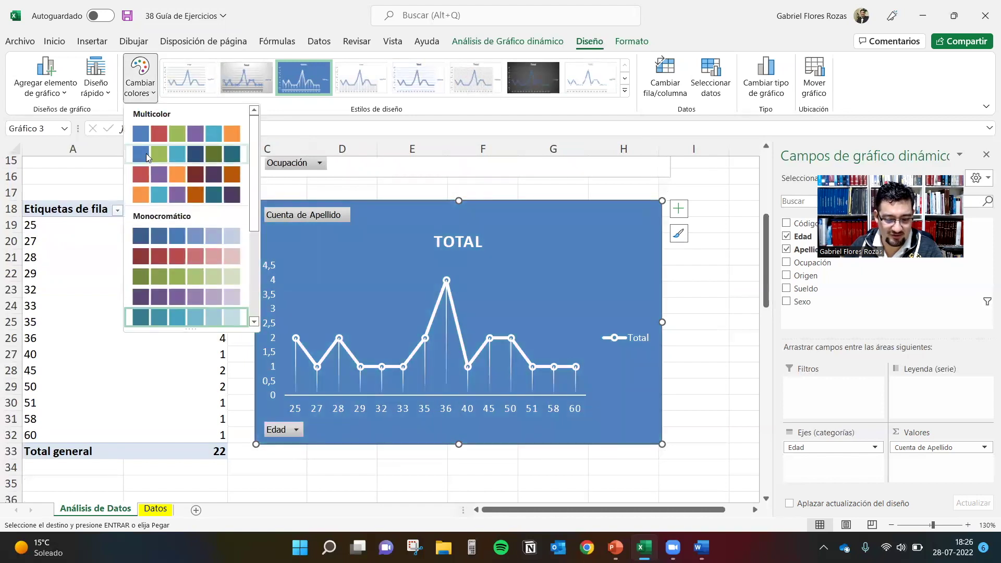
click(176, 237)
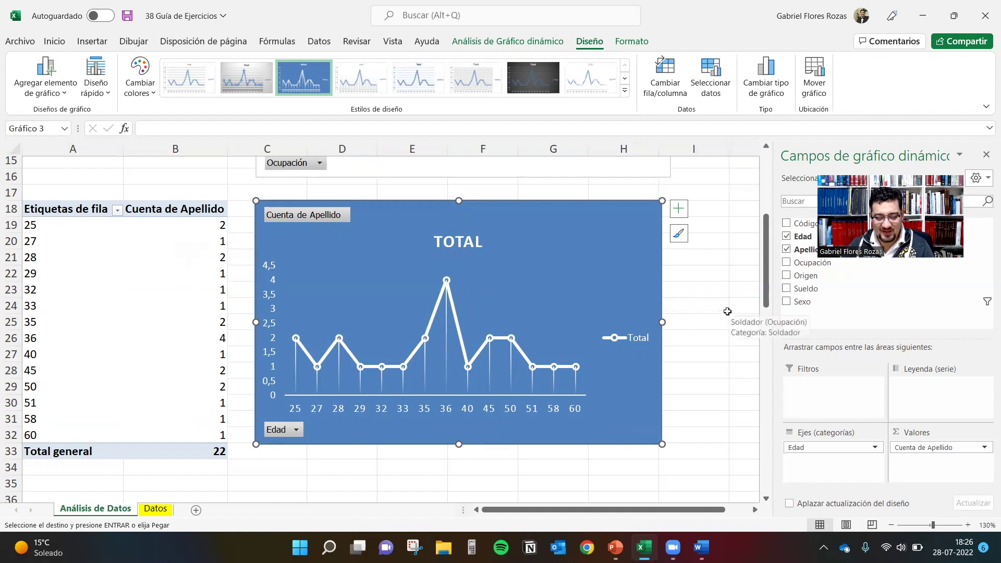
click(737, 268)
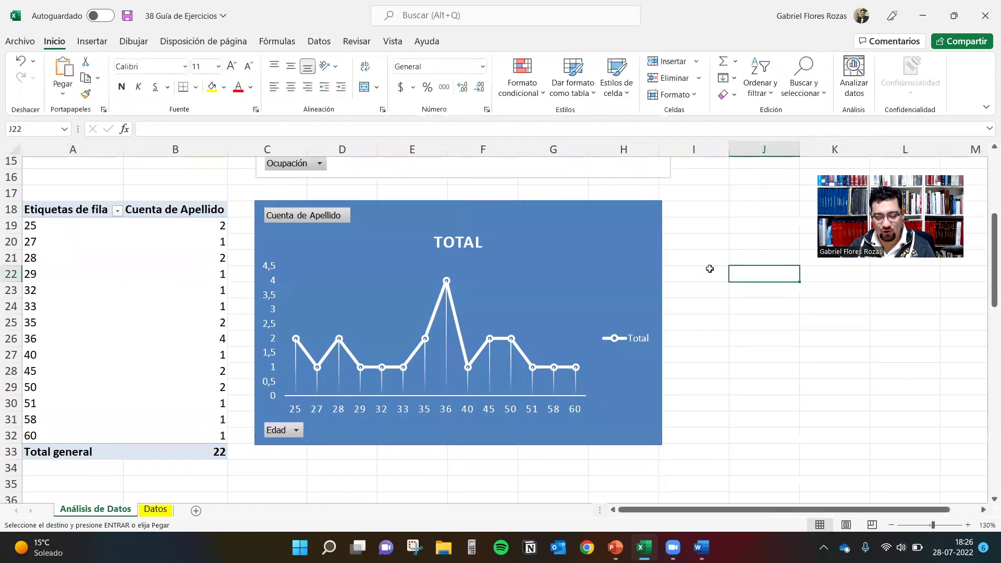
Step: Filter by F and back to M in the Sexo slicer to check that the tables and charts respond
scroll(986, 267, up, 4)
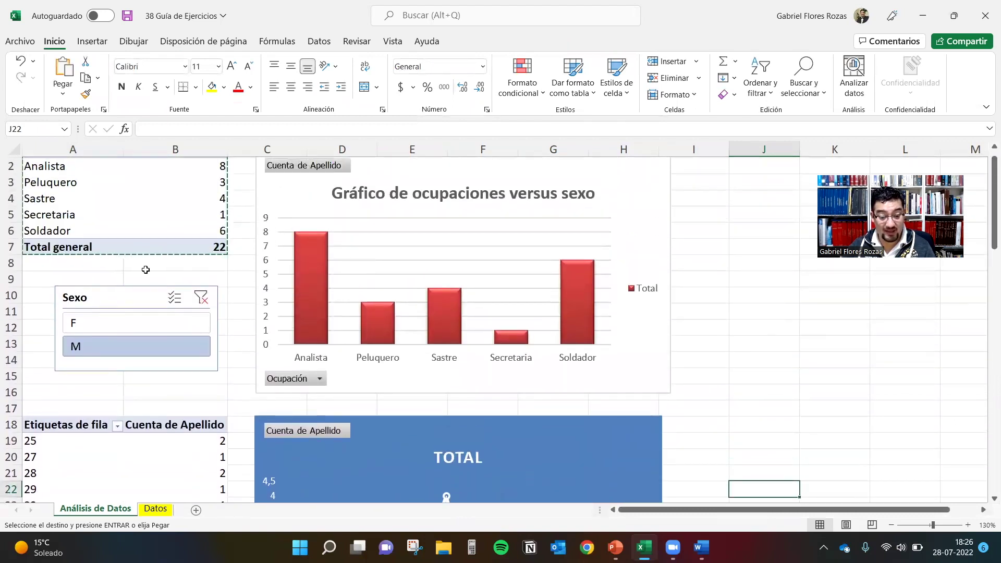
click(133, 322)
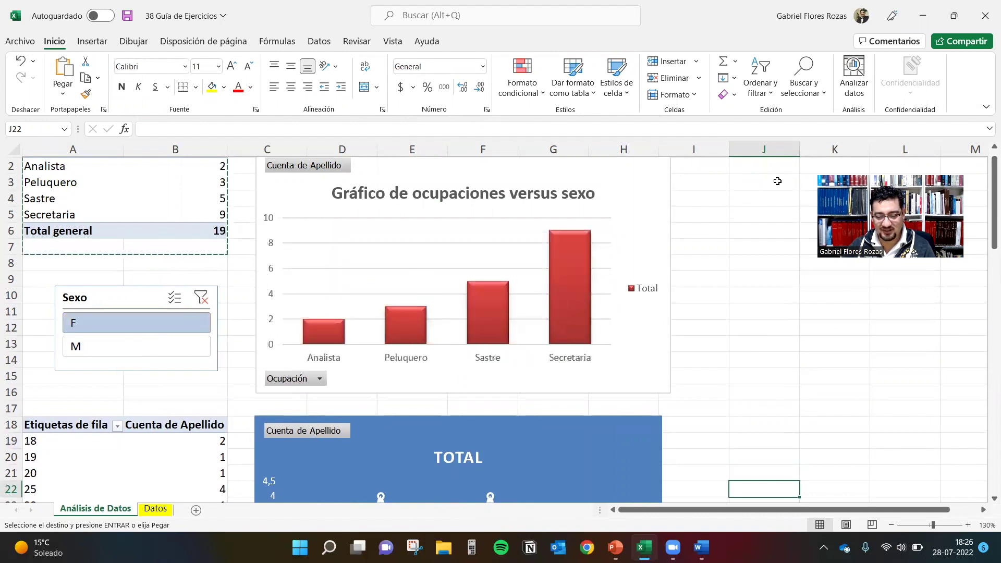
click(134, 348)
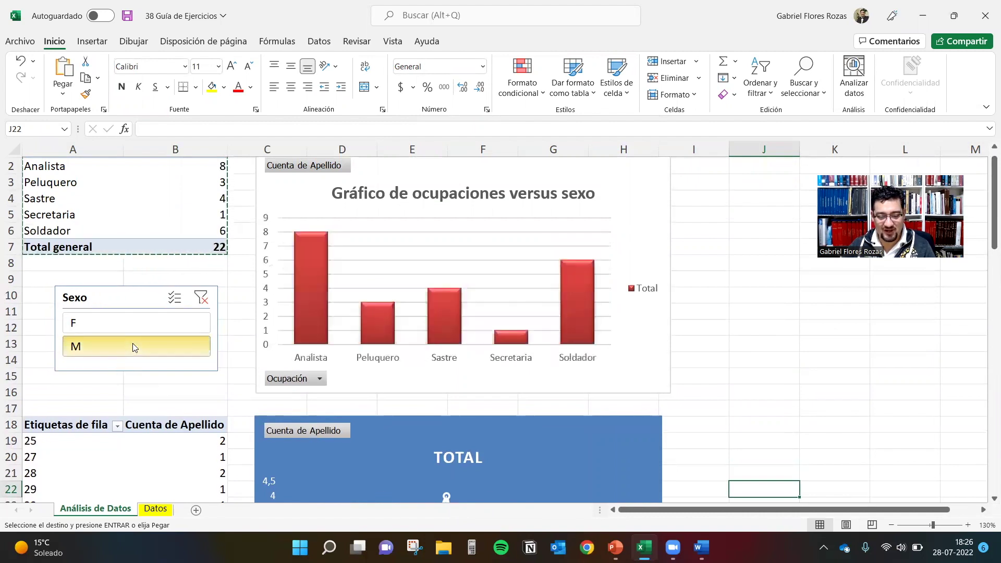
Step: Place the age line chart beside the occupation chart from about cell I4, and shift the occupation chart to line up with it at row 4
drag(435, 416, 833, 148)
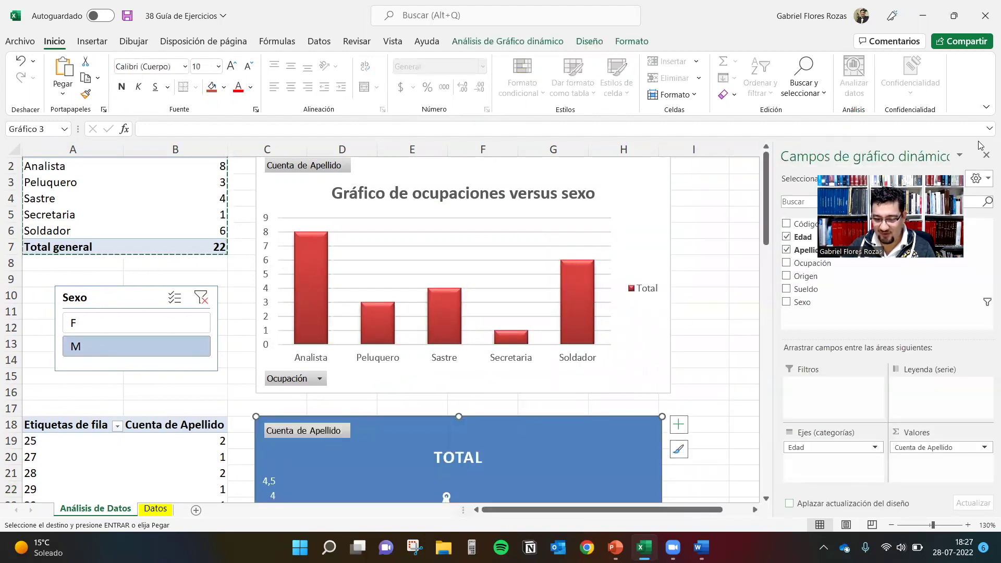
drag(375, 434, 779, 211)
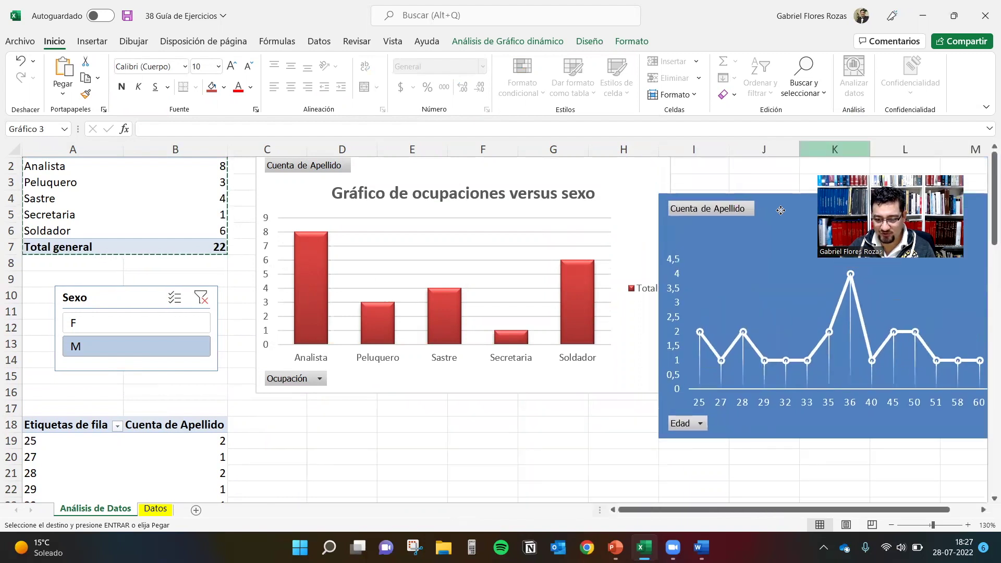
drag(633, 178, 608, 219)
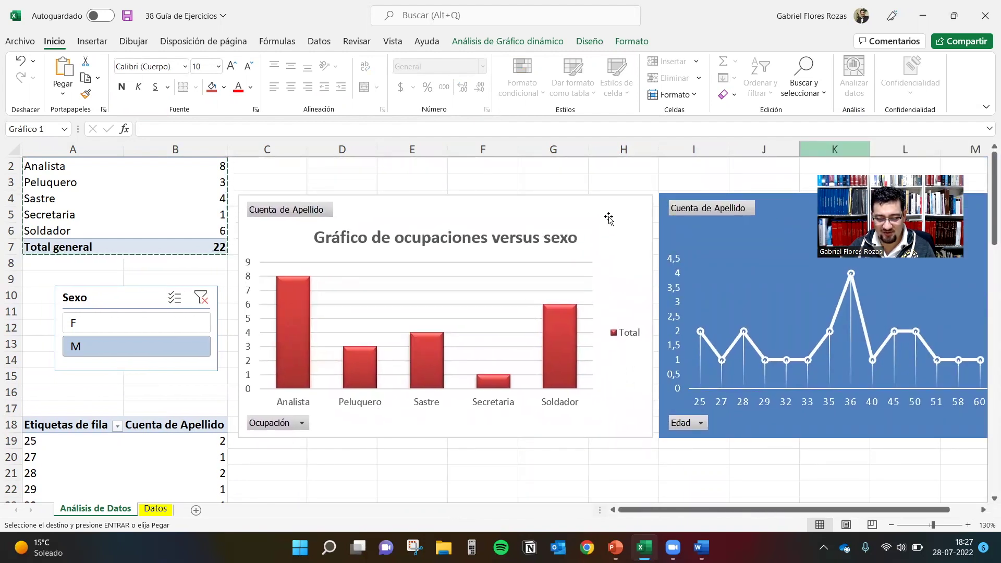
Step: Alternate the Sexo slicer between F and M, finishing on M, and compare both charts with the counts in the age pivot table
click(155, 319)
click(146, 347)
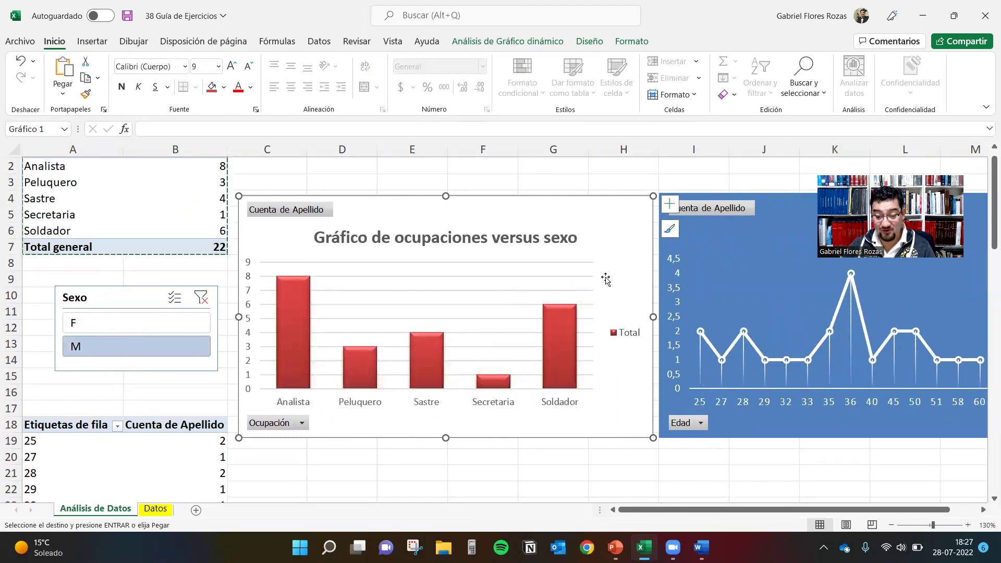
click(125, 328)
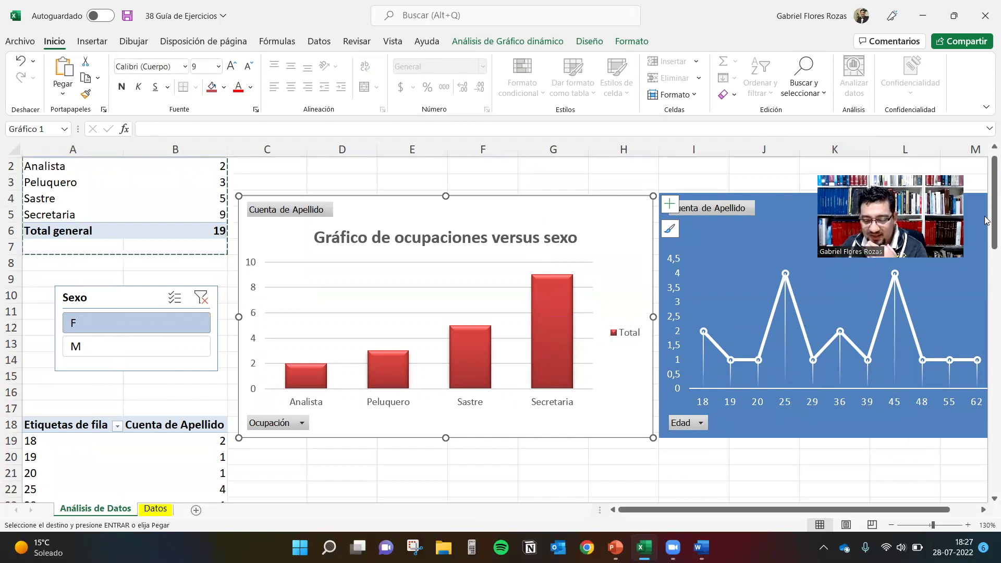
scroll(985, 220, down, 4)
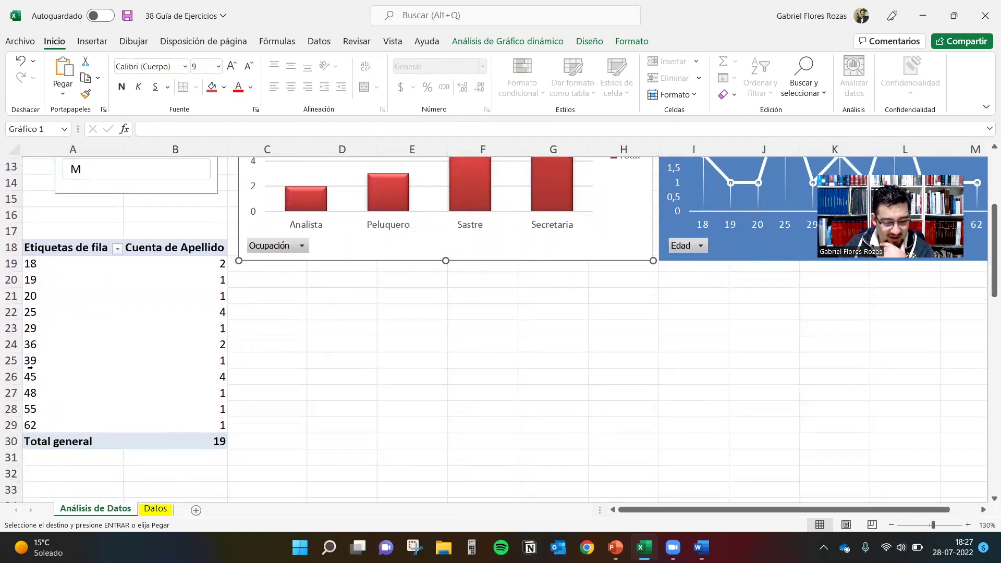
mouse_move(220, 377)
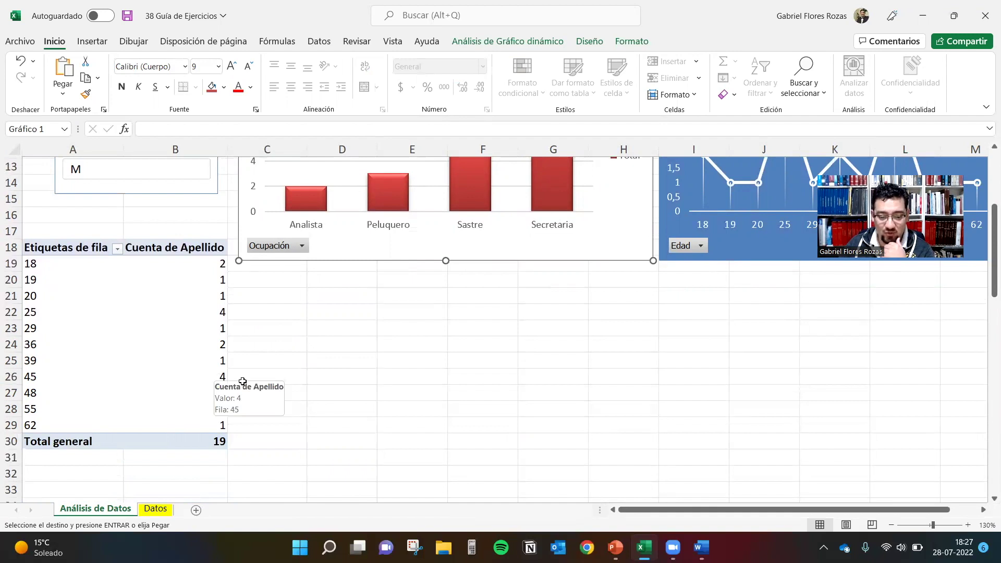
scroll(987, 227, up, 3)
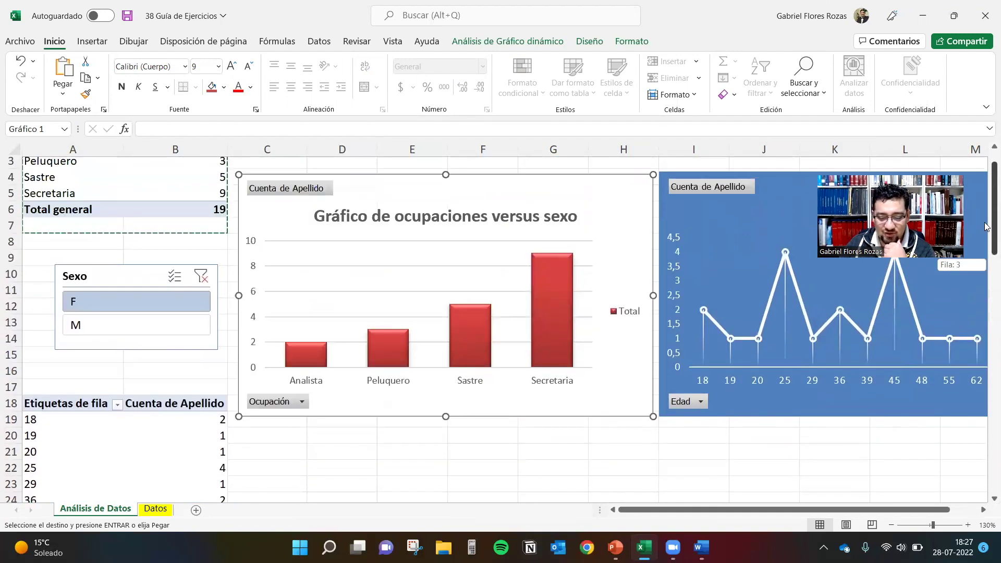
scroll(986, 227, up, 1)
click(91, 368)
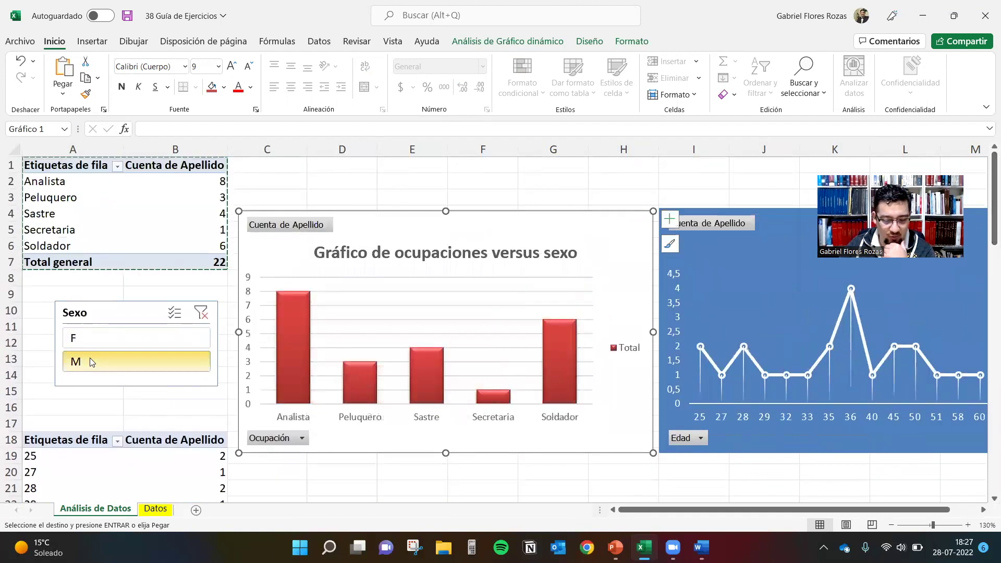
mouse_move(281, 404)
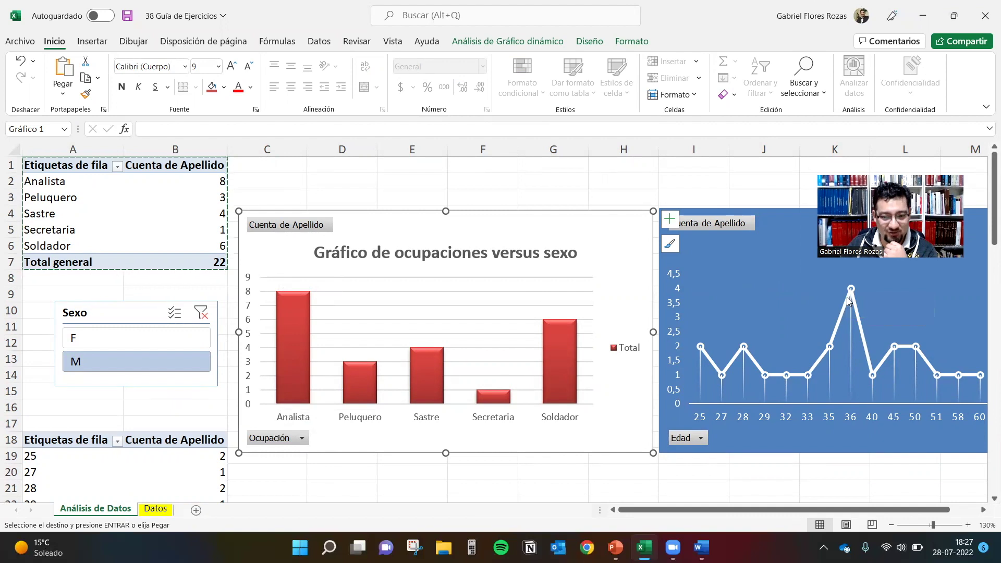
Step: Move the age line chart directly beneath the occupation chart, with its upper-left corner at about cell C20
mouse_move(851, 292)
scroll(985, 200, down, 1)
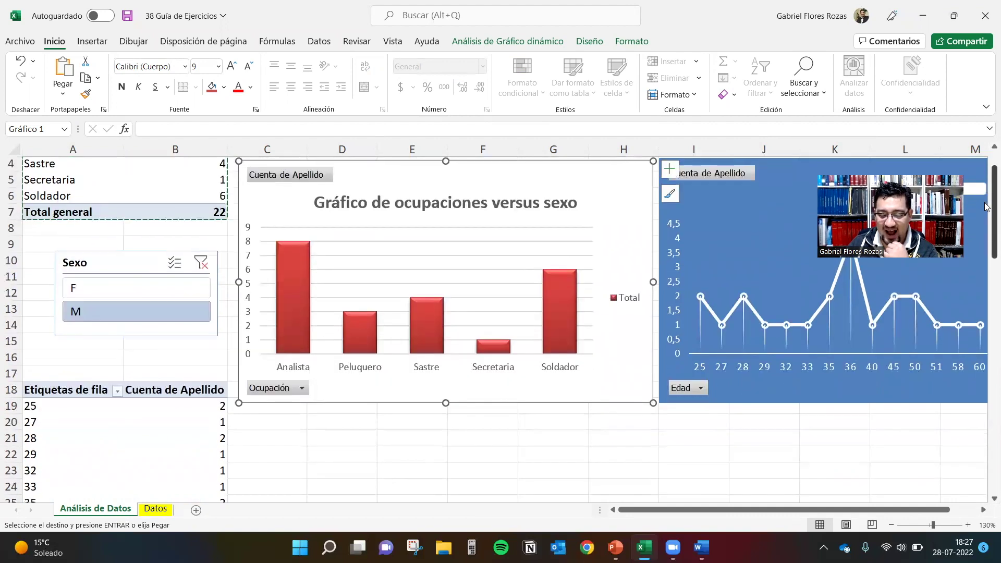
drag(799, 181, 369, 424)
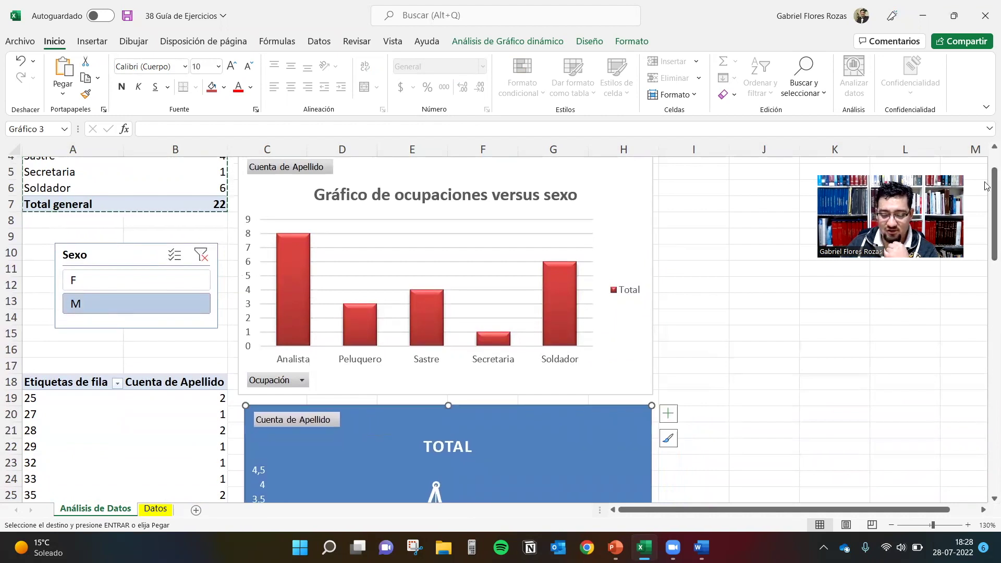
Step: Replace the age line chart's title with text beginning "GRÁFICO DE EDADES VERSUS", shifting the title slightly right
scroll(987, 234, down, 3)
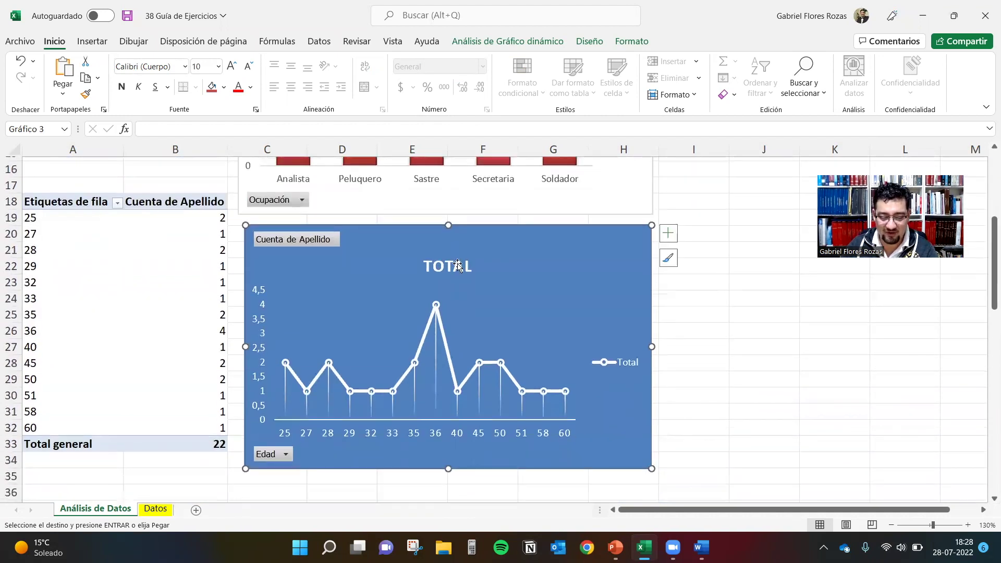
double_click(436, 263)
drag(423, 266, 462, 266)
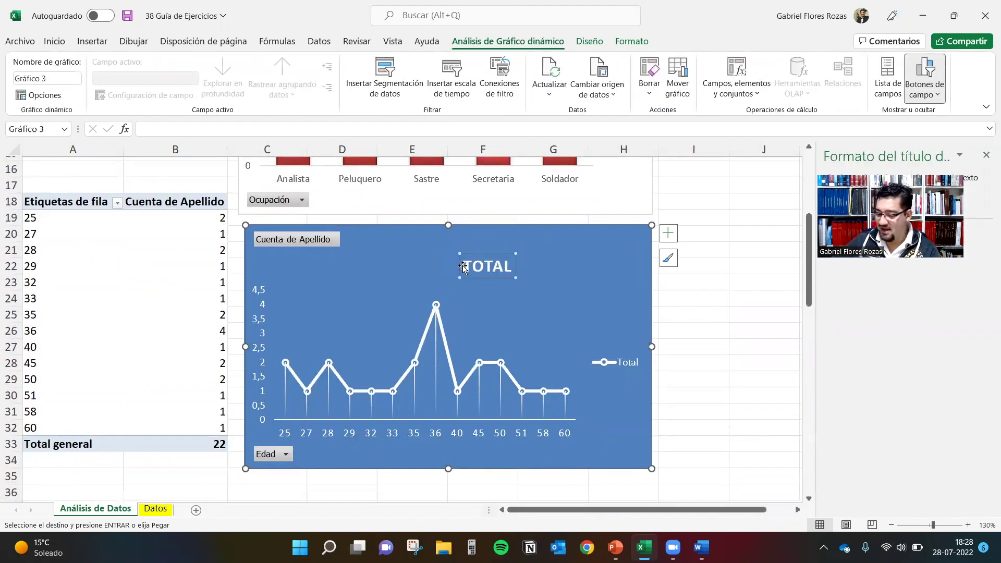
double_click(488, 268)
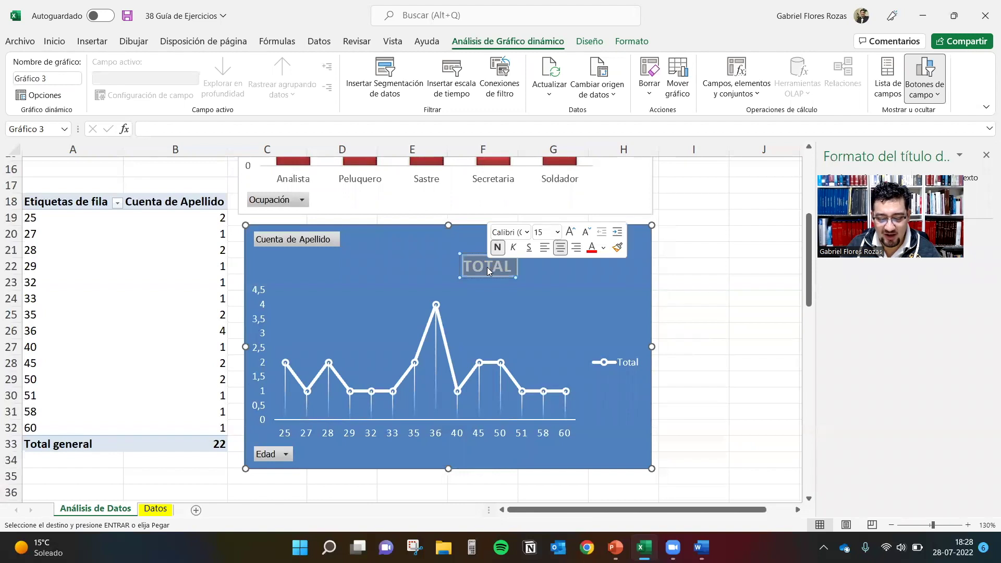
text(GRÁFICO DE)
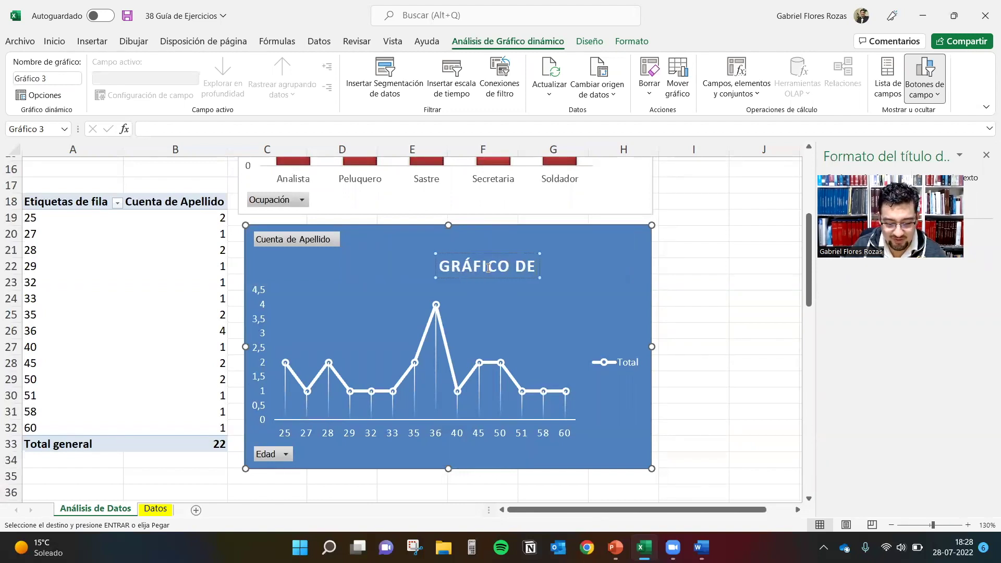
text( E)
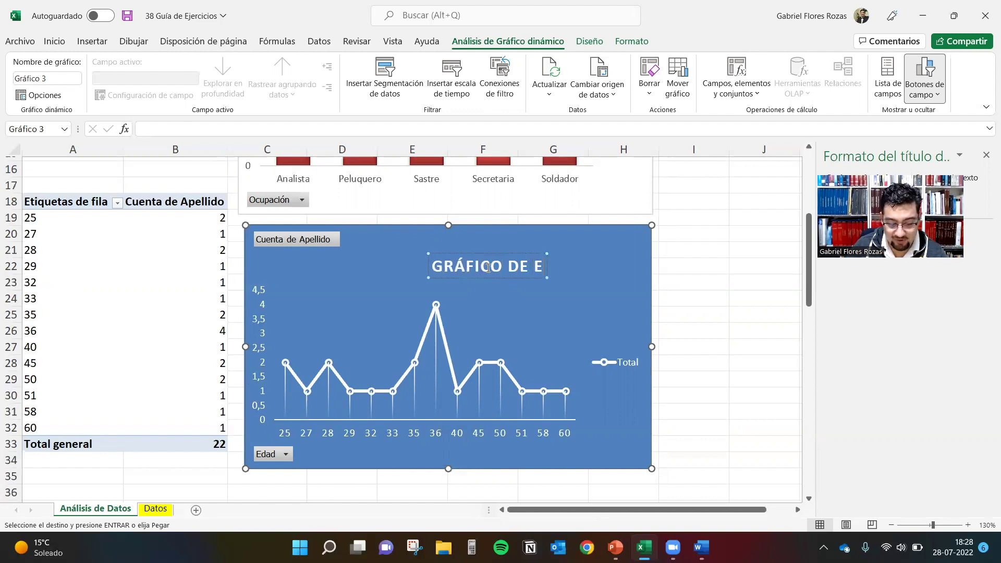
text(DADES VERSUS C)
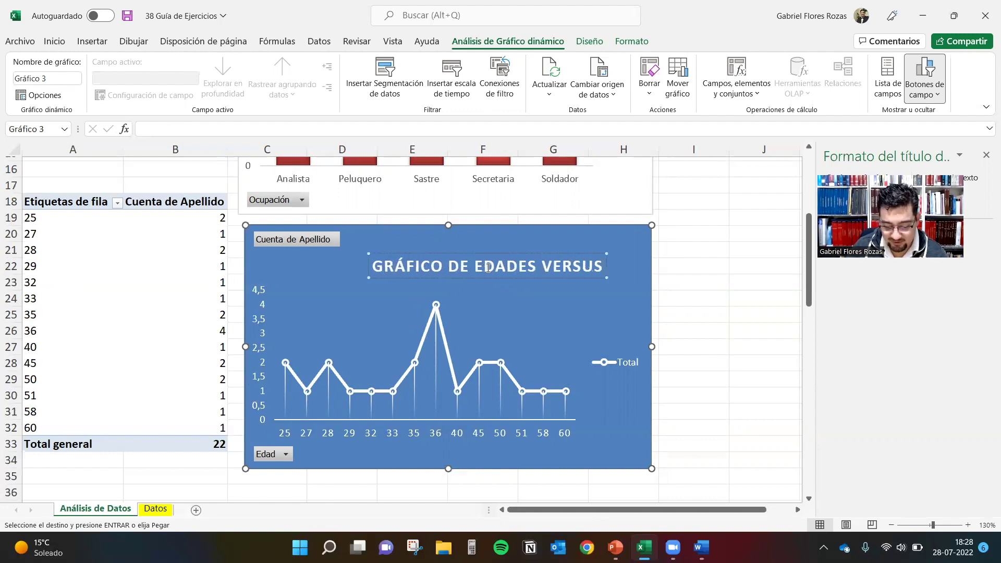